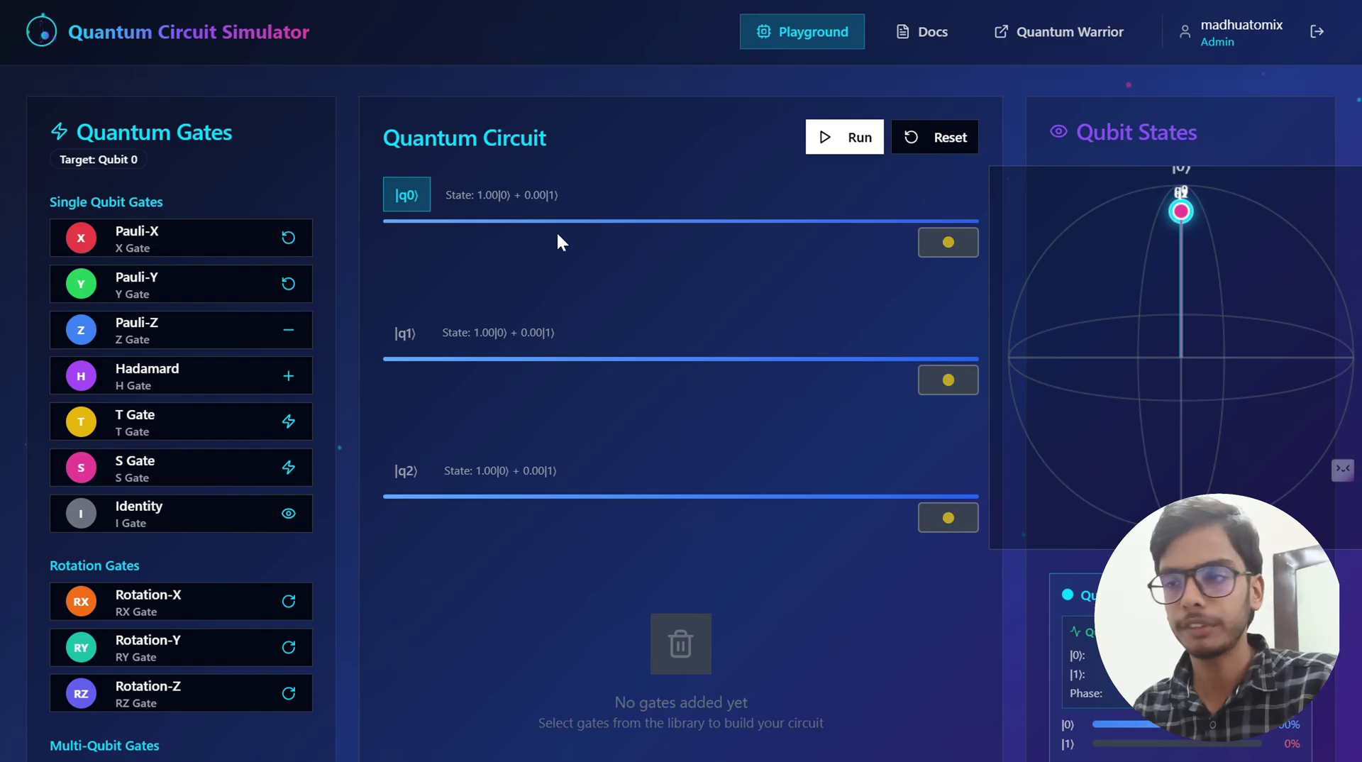
Put Pauli-X gates on q0 and q1 (1.00|1⟩) and a Hadamard on q2 (0.50/0.50)
{"action": "left_click", "coordinate": [424, 199]}
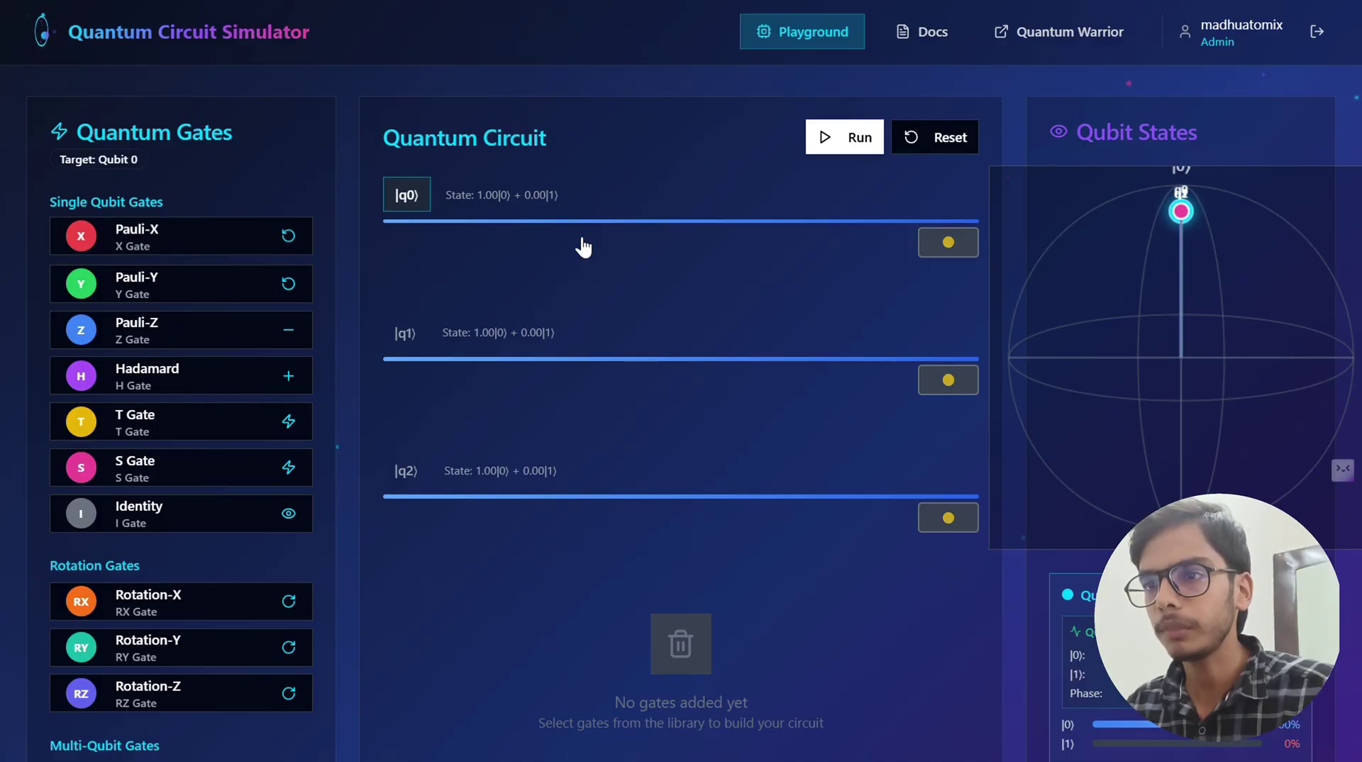
{"action": "left_click_drag", "start_coordinate": [584, 247], "coordinate": [576, 246]}
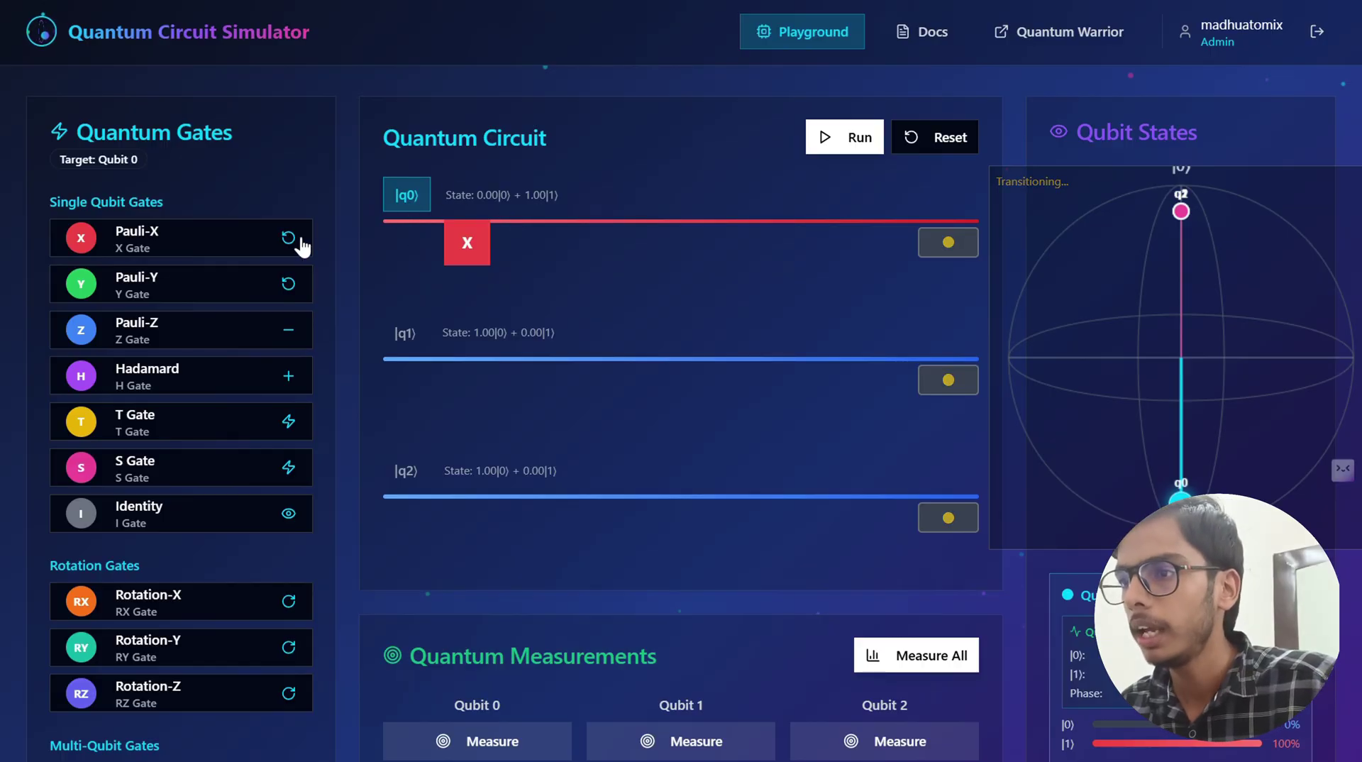
{"action": "left_click", "coordinate": [408, 333]}
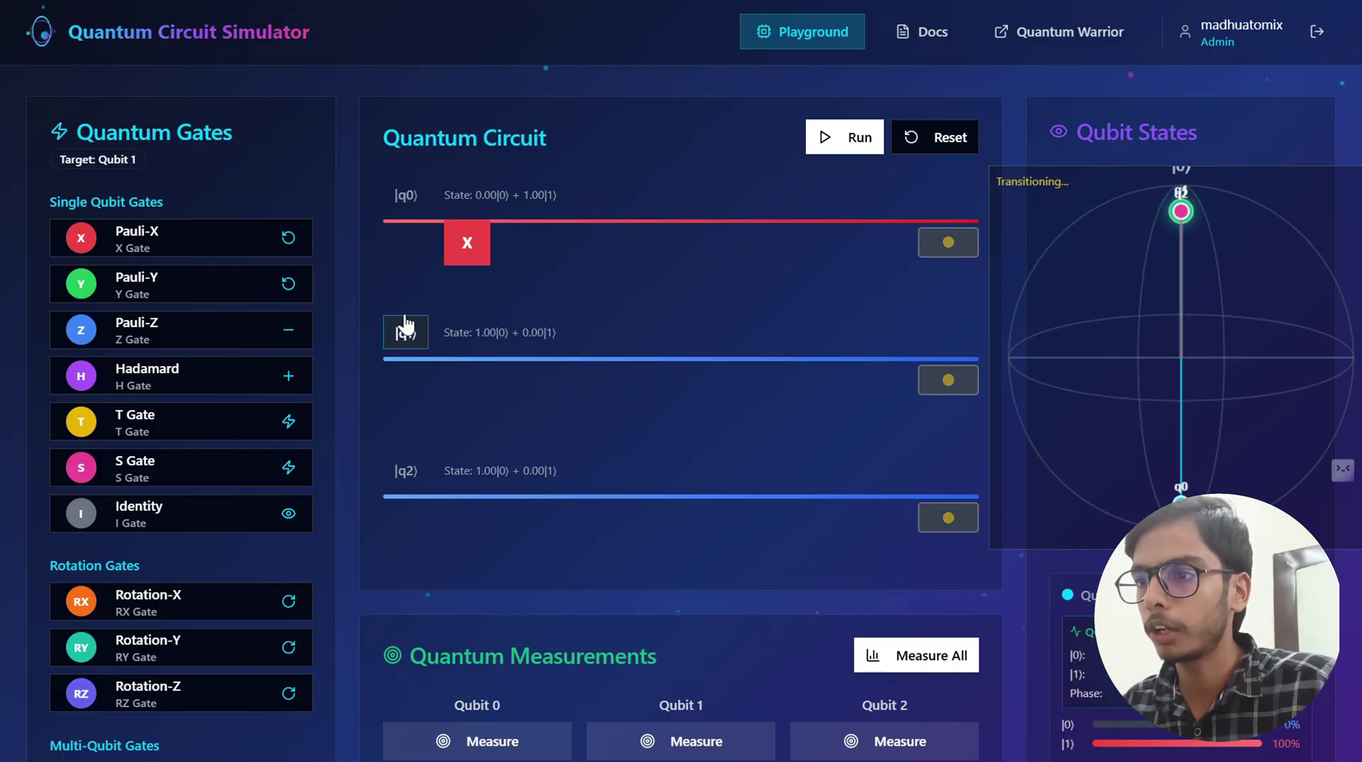
{"action": "left_click", "coordinate": [223, 254]}
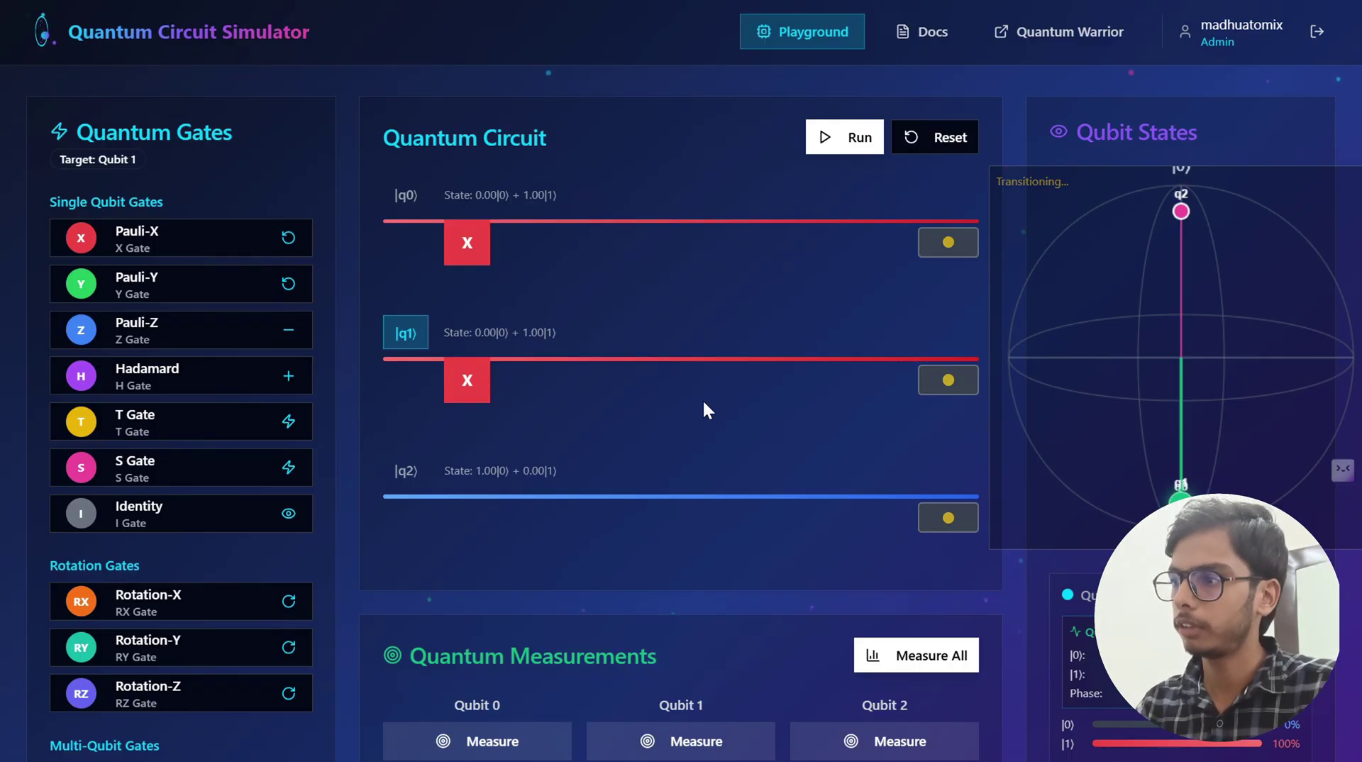
{"action": "left_click", "coordinate": [408, 475]}
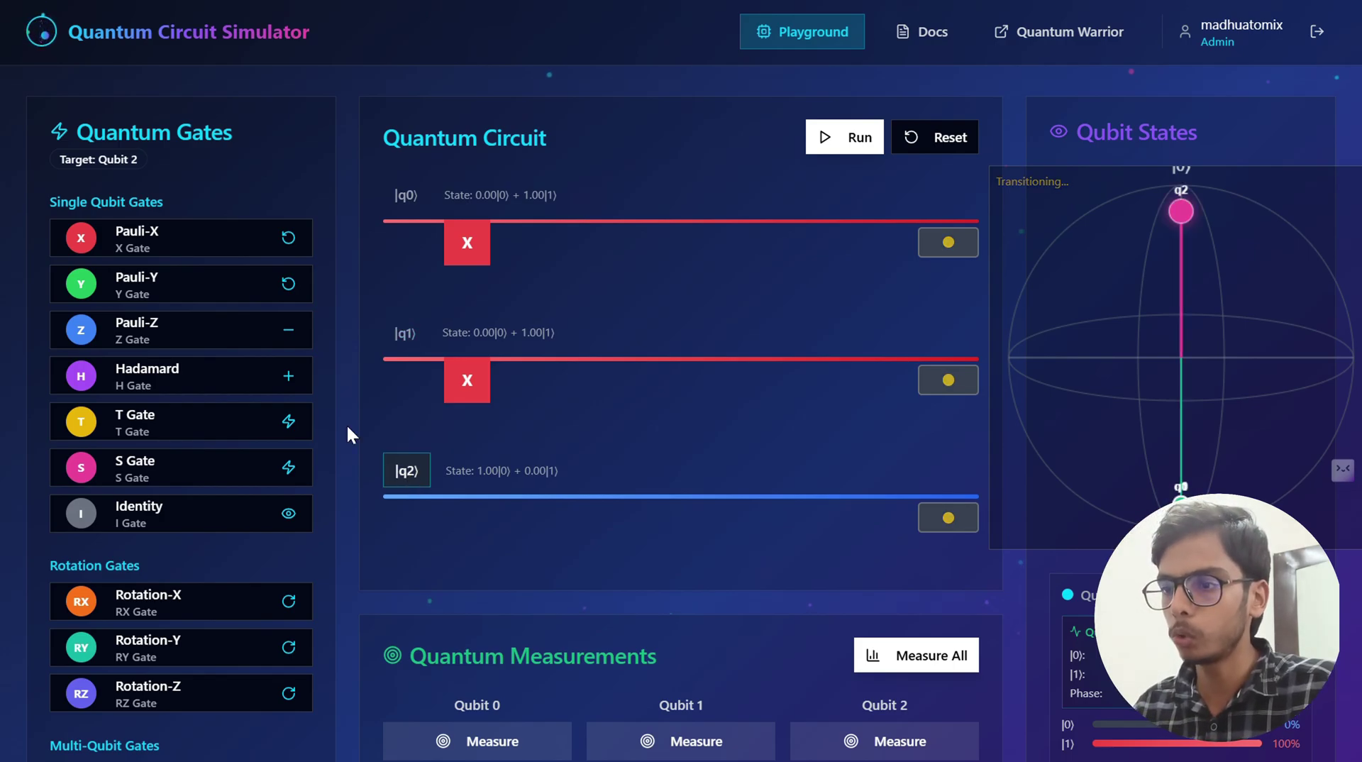
{"action": "left_click", "coordinate": [226, 380]}
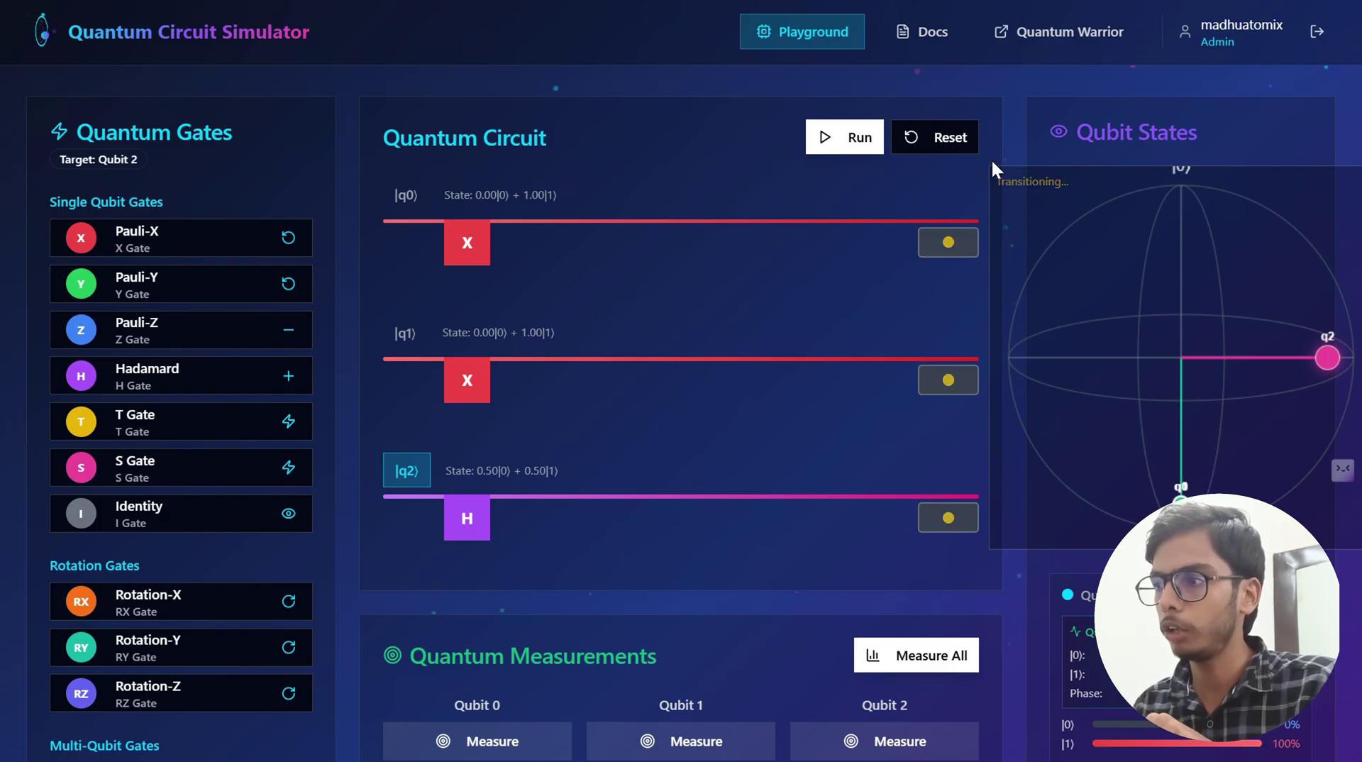
Run the circuit and review the Quantum Measurements and per-qubit state cards
{"action": "left_click", "coordinate": [876, 149]}
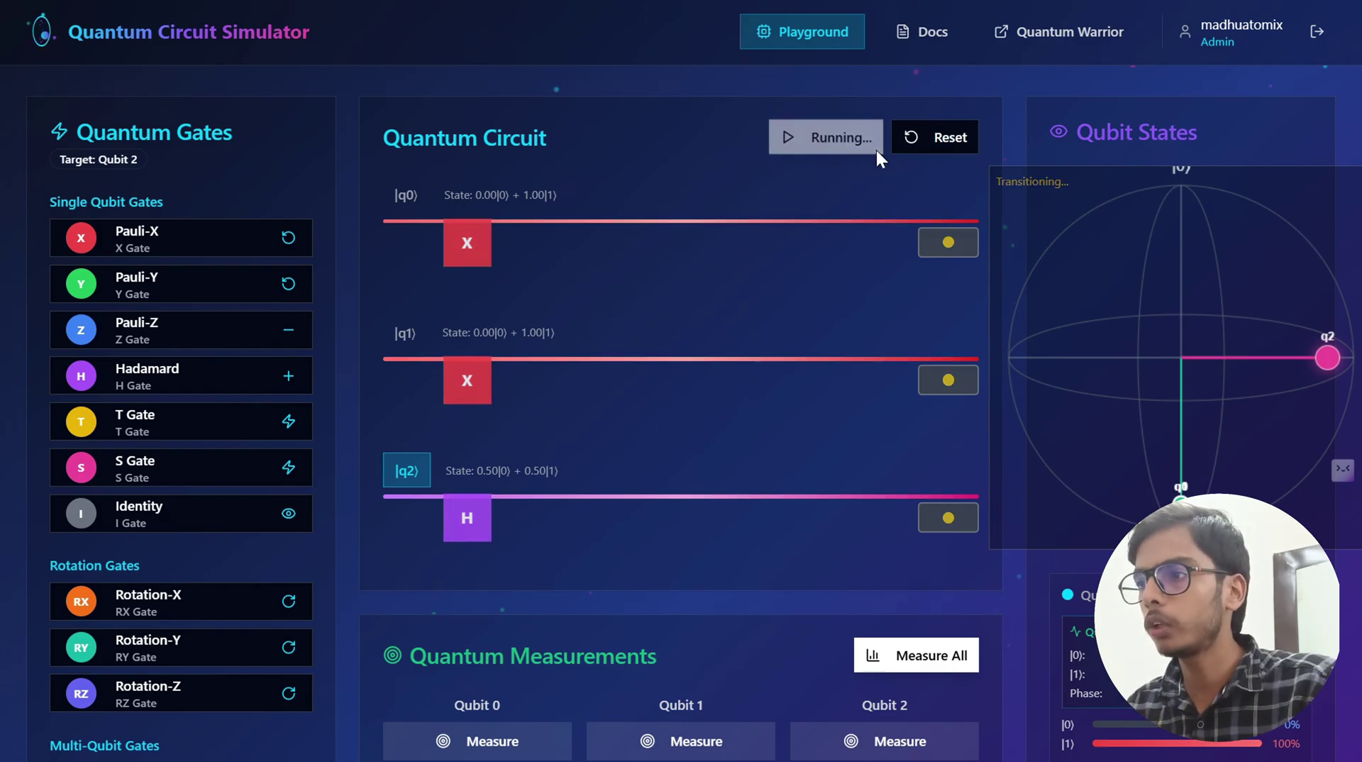
{"action": "scroll", "coordinate": [852, 397], "scroll_direction": "down", "scroll_amount": 6}
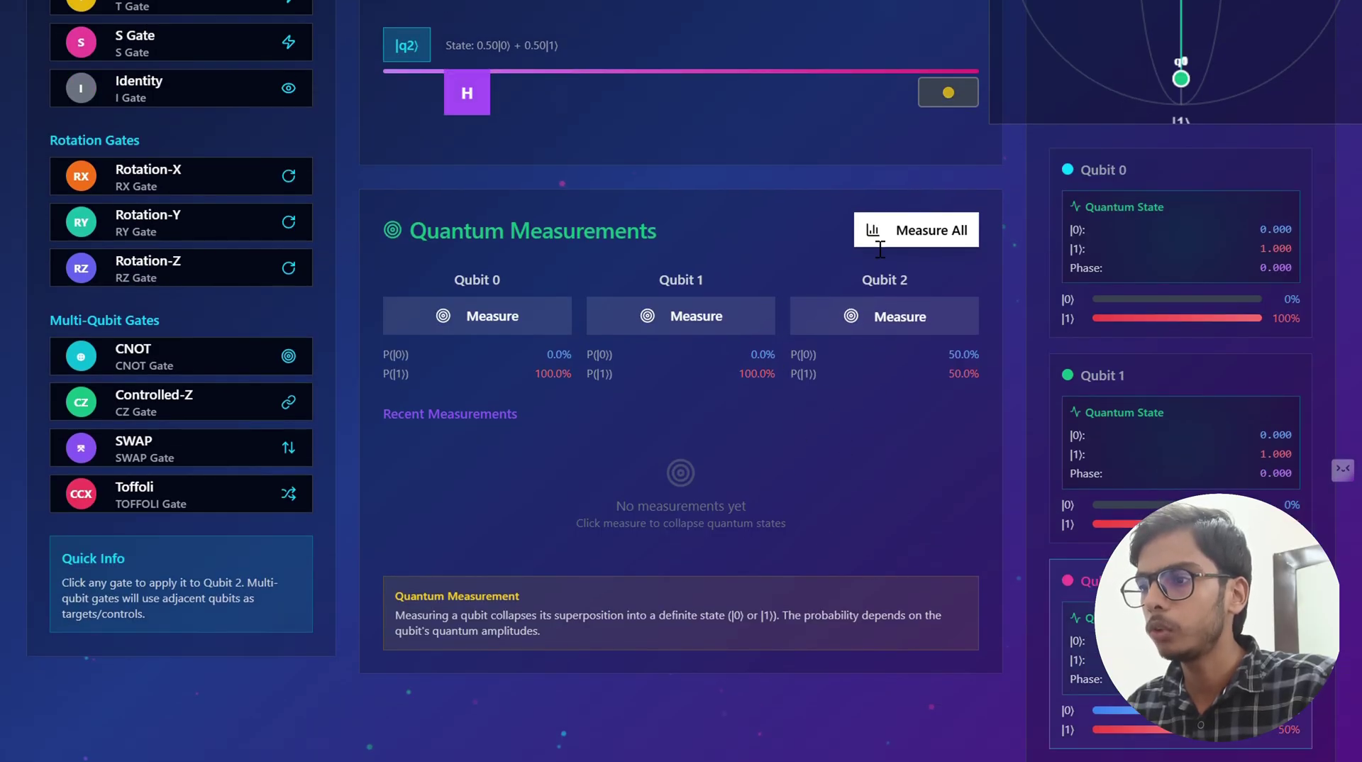
{"action": "scroll", "coordinate": [1140, 275], "scroll_direction": "down", "scroll_amount": 1}
{"action": "scroll", "coordinate": [1129, 333], "scroll_direction": "up", "scroll_amount": 1}
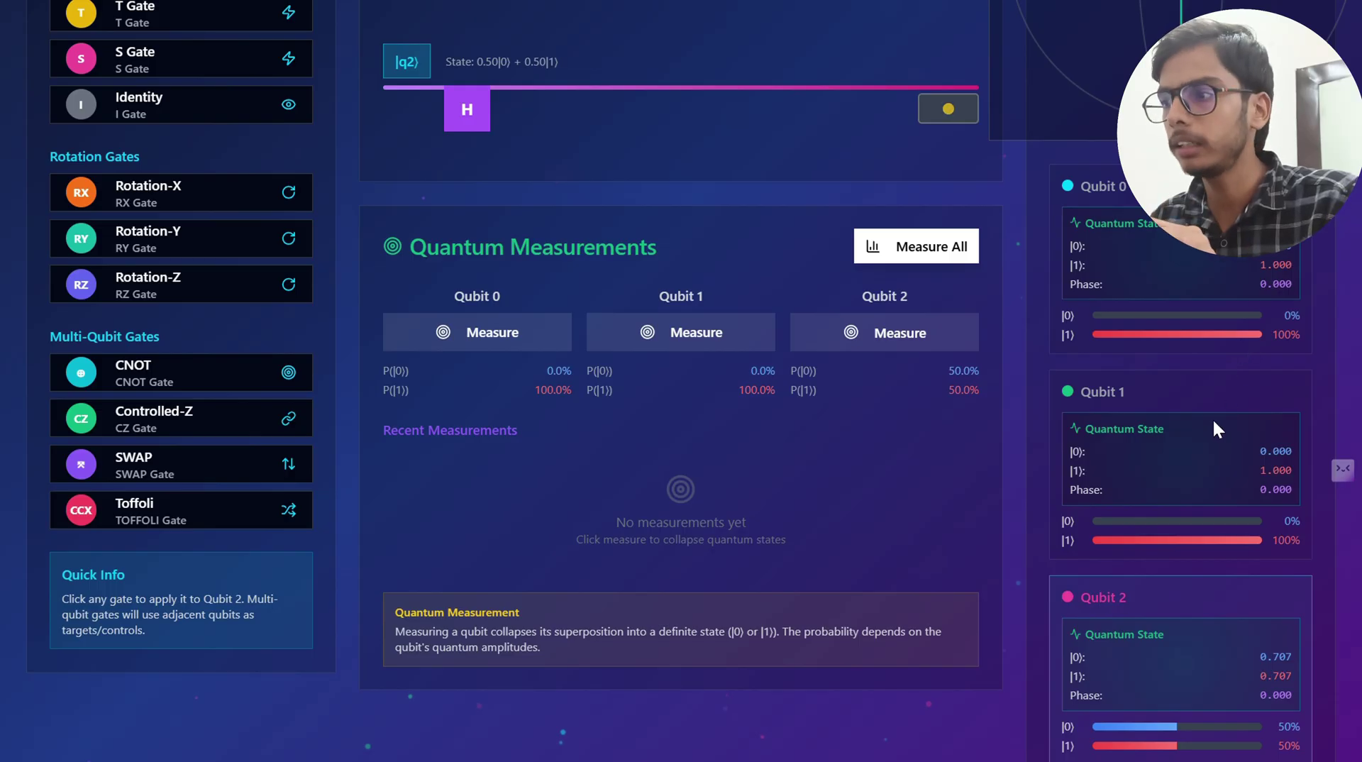
{"action": "scroll", "coordinate": [1212, 419], "scroll_direction": "up", "scroll_amount": 3}
{"action": "scroll", "coordinate": [1212, 418], "scroll_direction": "up", "scroll_amount": 3}
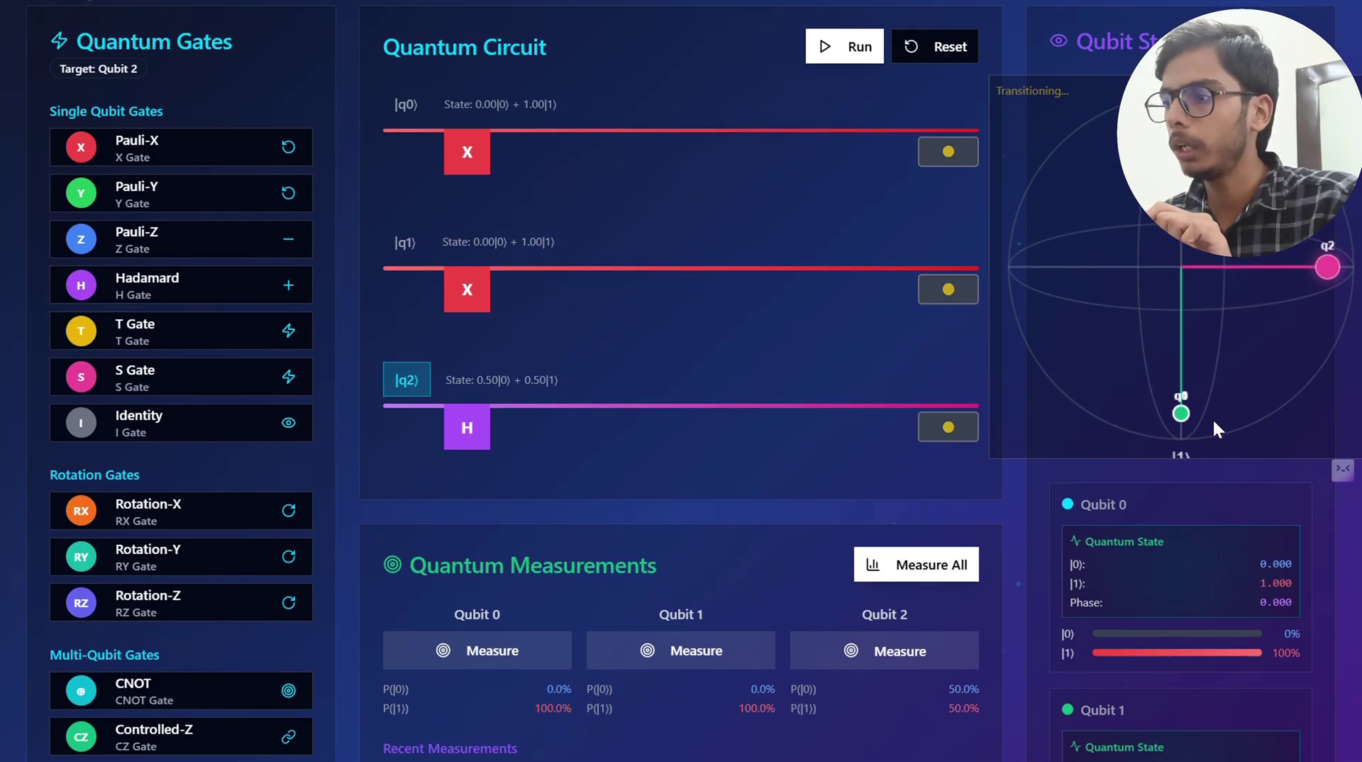
{"action": "scroll", "coordinate": [1212, 418], "scroll_direction": "down", "scroll_amount": 6}
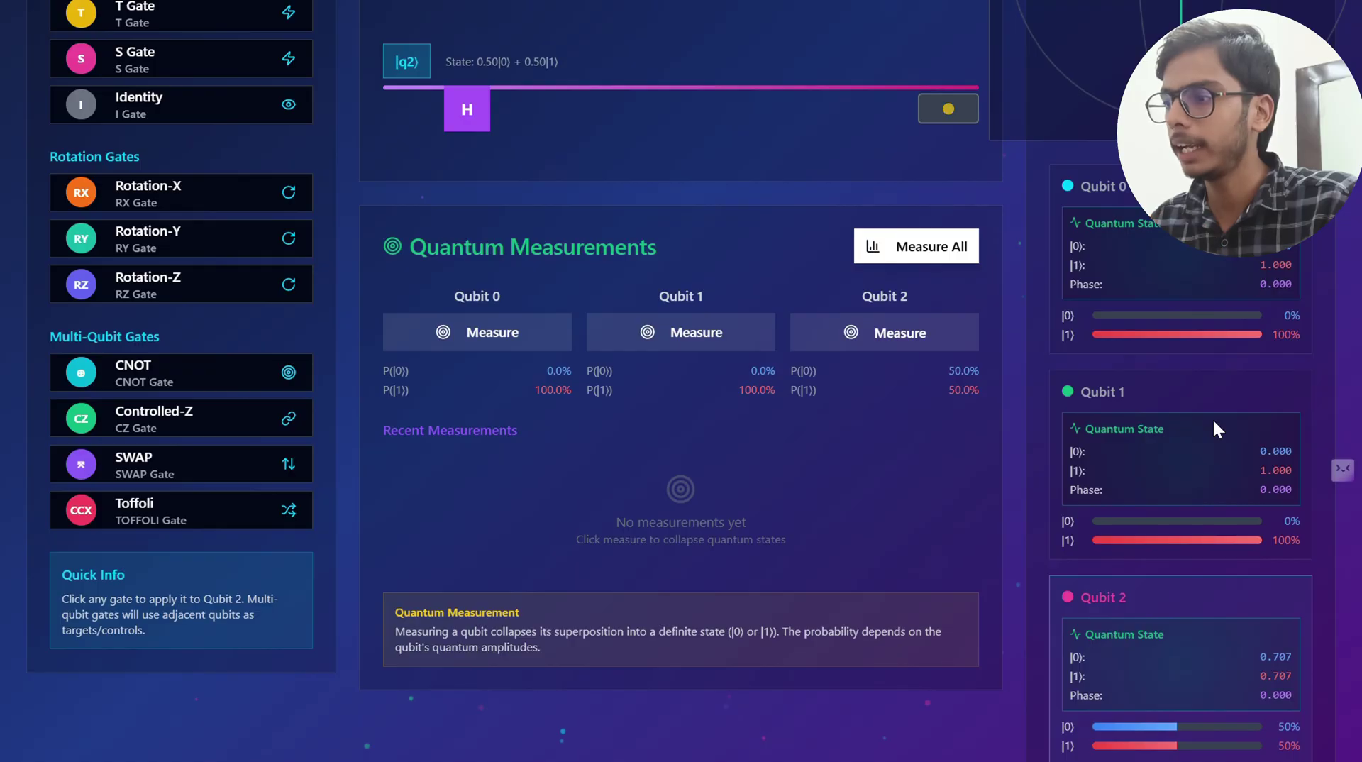
{"action": "scroll", "coordinate": [1215, 426], "scroll_direction": "up", "scroll_amount": 5}
{"action": "scroll", "coordinate": [1214, 425], "scroll_direction": "up", "scroll_amount": 1}
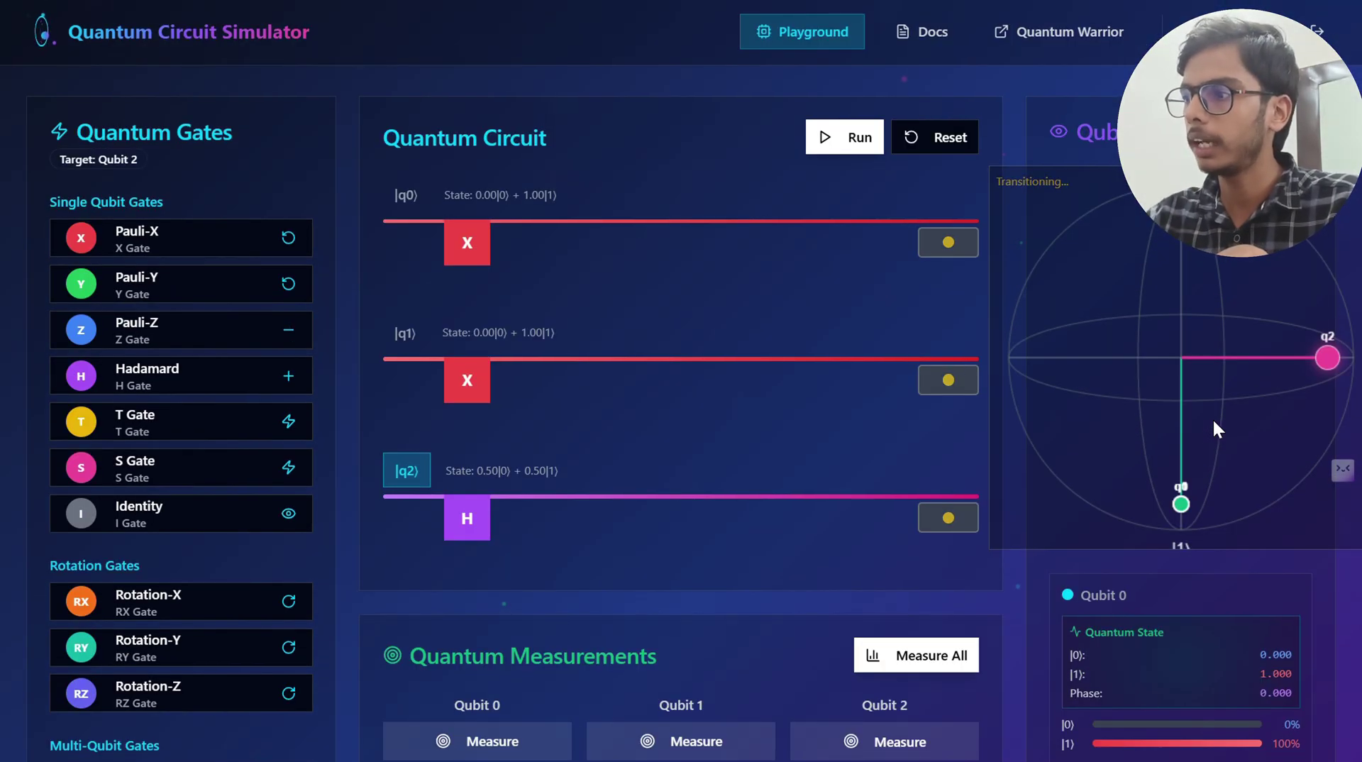
{"action": "scroll", "coordinate": [1212, 419], "scroll_direction": "down", "scroll_amount": 7}
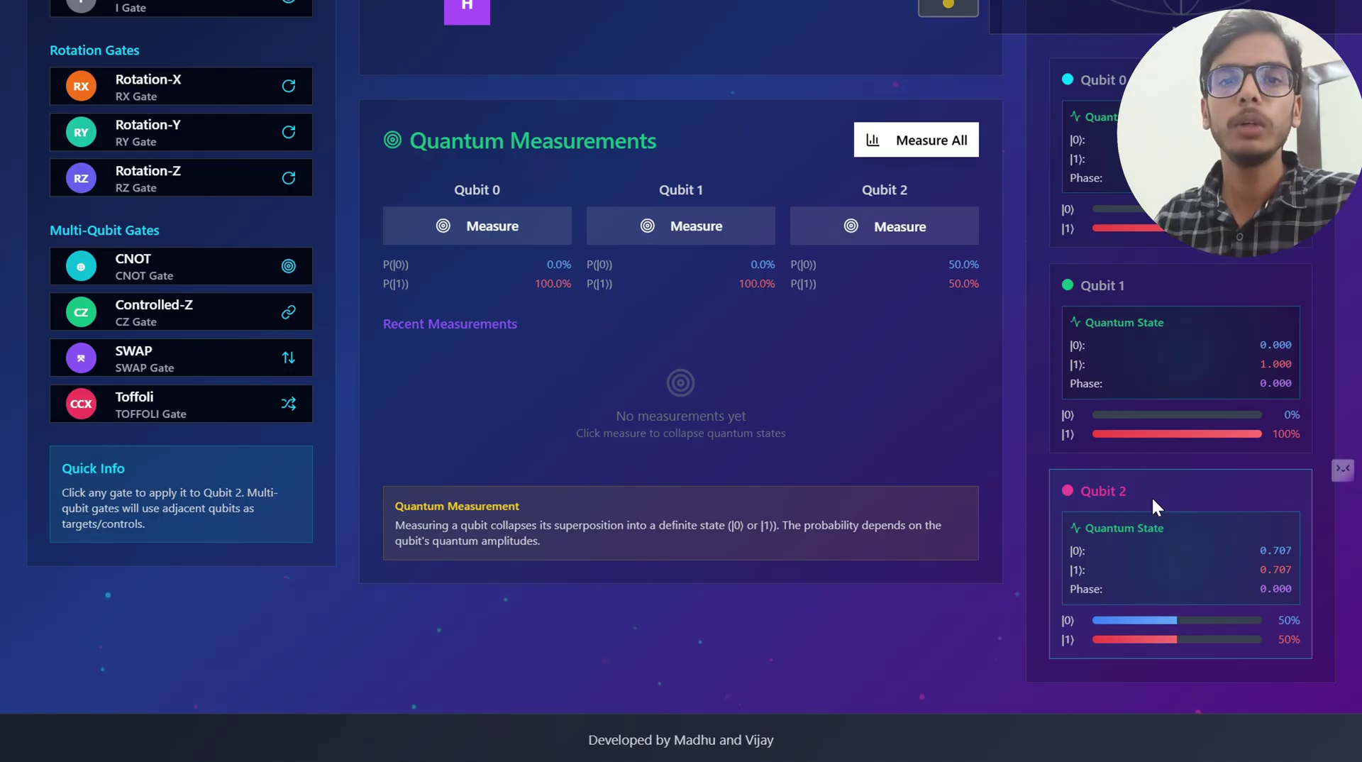
{"action": "scroll", "coordinate": [1152, 496], "scroll_direction": "up", "scroll_amount": 7}
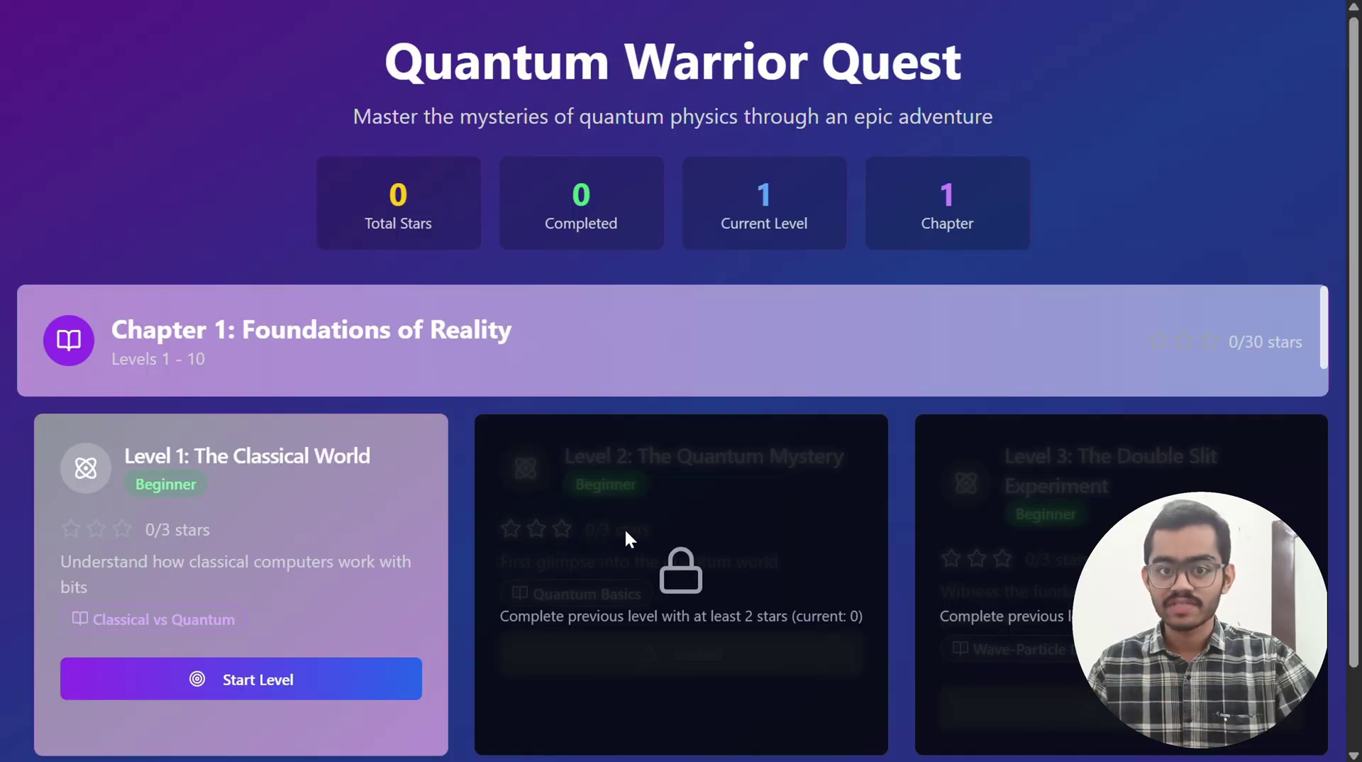
Start Level 1: The Classical World and begin its challenge at story page 1/4
{"action": "left_click", "coordinate": [916, 322]}
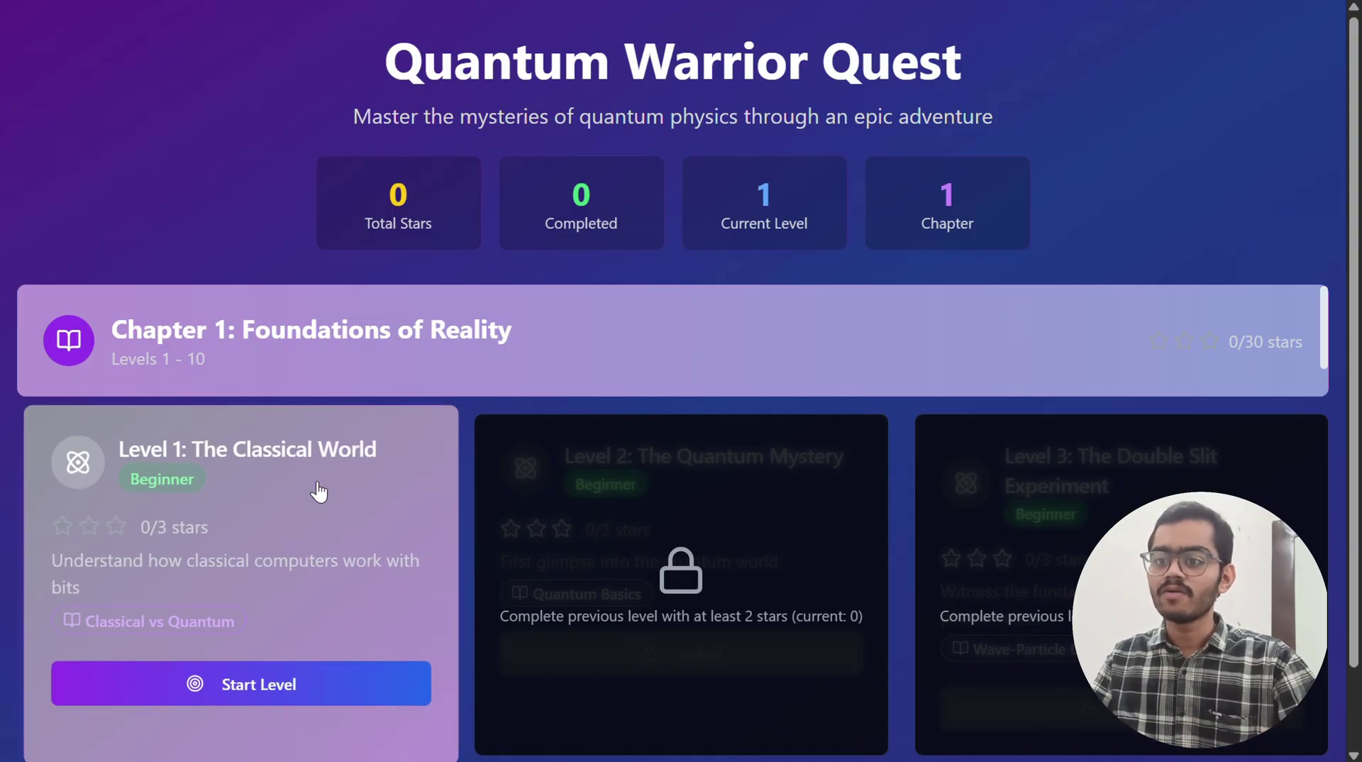
{"action": "left_click", "coordinate": [292, 686]}
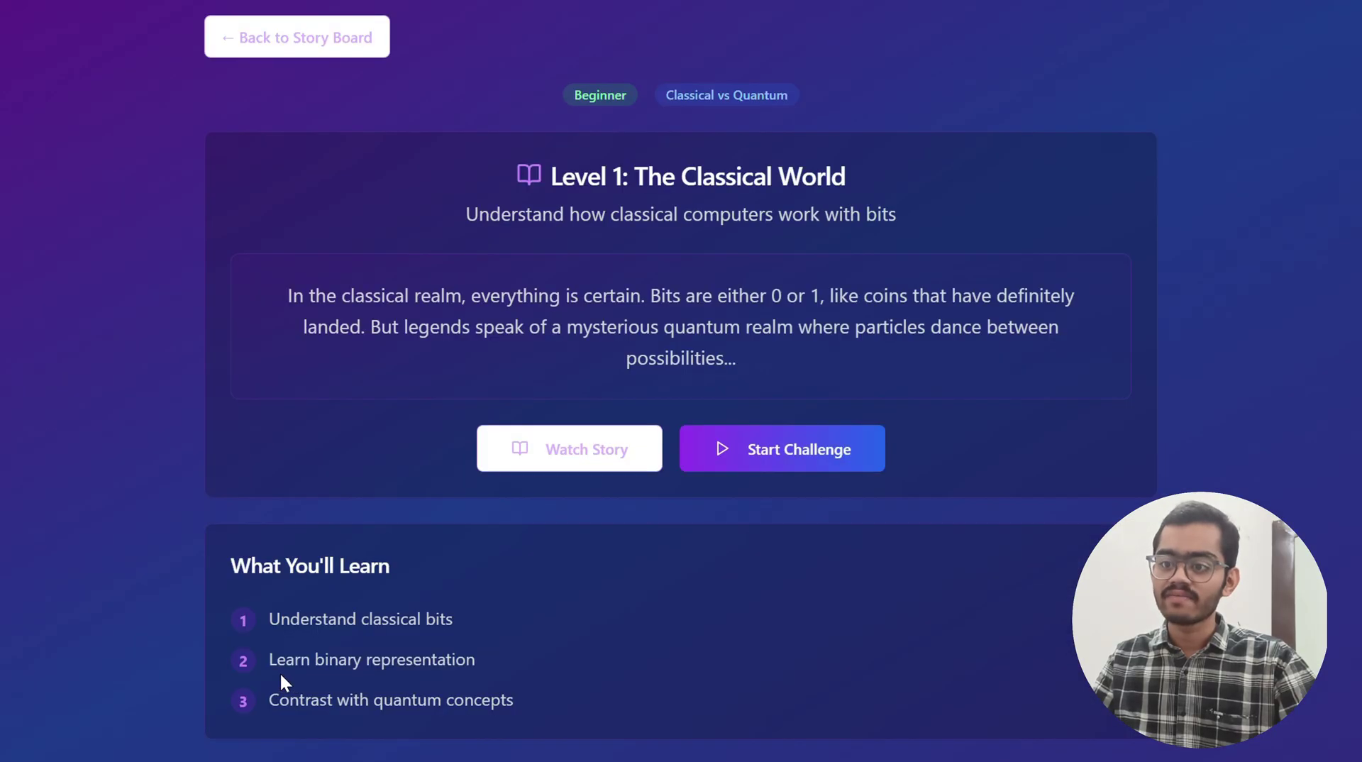
{"action": "left_click", "coordinate": [755, 460]}
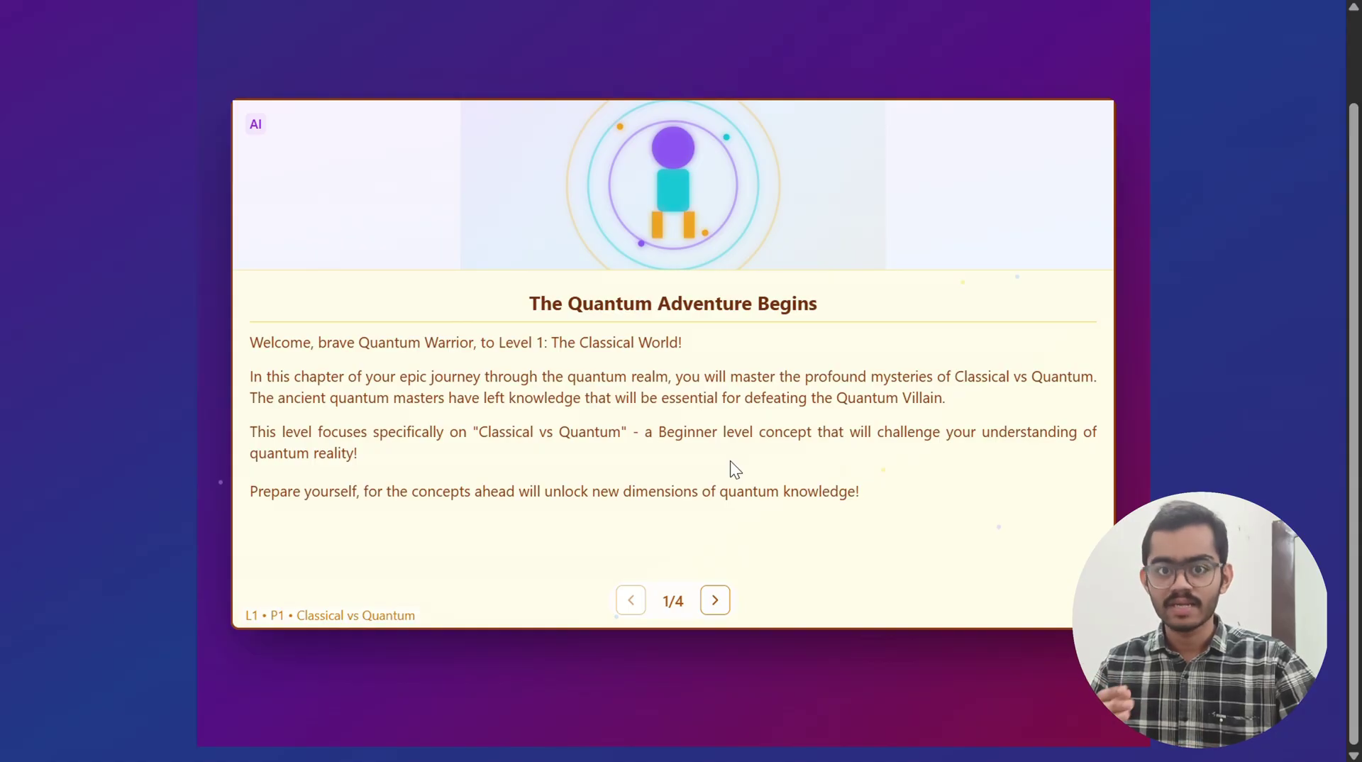
Advance the Level 1 story two pages to page 3/4, Deep Dive: Classical vs Quantum
{"action": "left_click", "coordinate": [722, 599]}
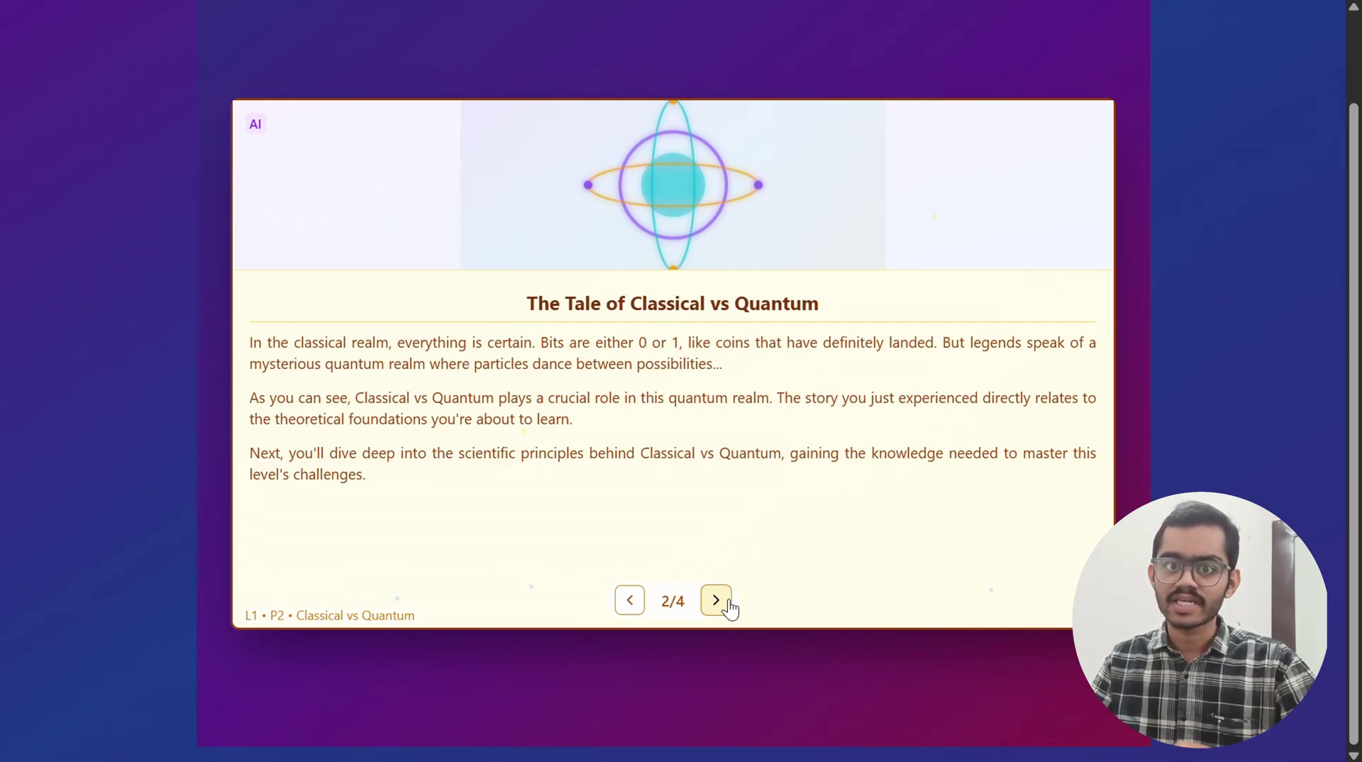
{"action": "left_click", "coordinate": [724, 602]}
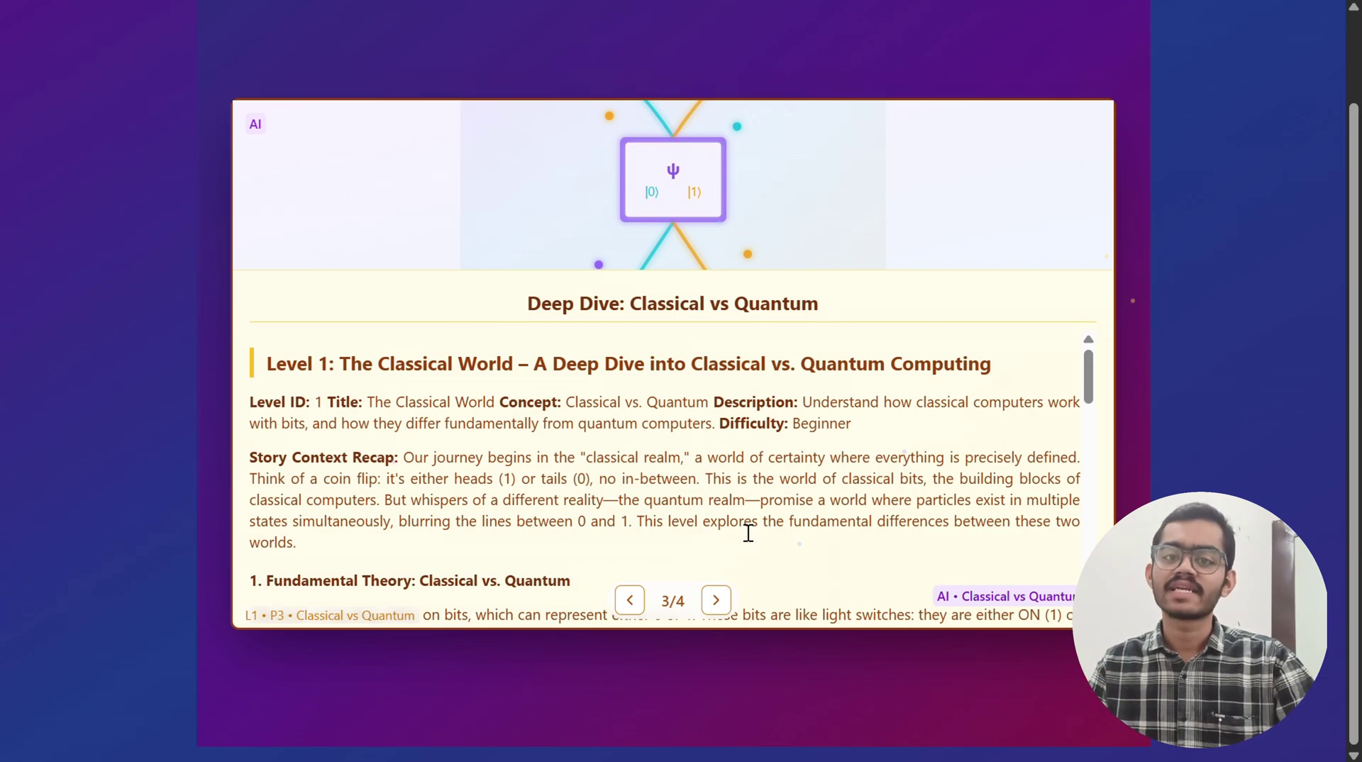
Read the Deep Dive text and go on to page 4/4, Ready to Apply Your Knowledge?
{"action": "scroll", "coordinate": [749, 532], "scroll_direction": "down", "scroll_amount": 6}
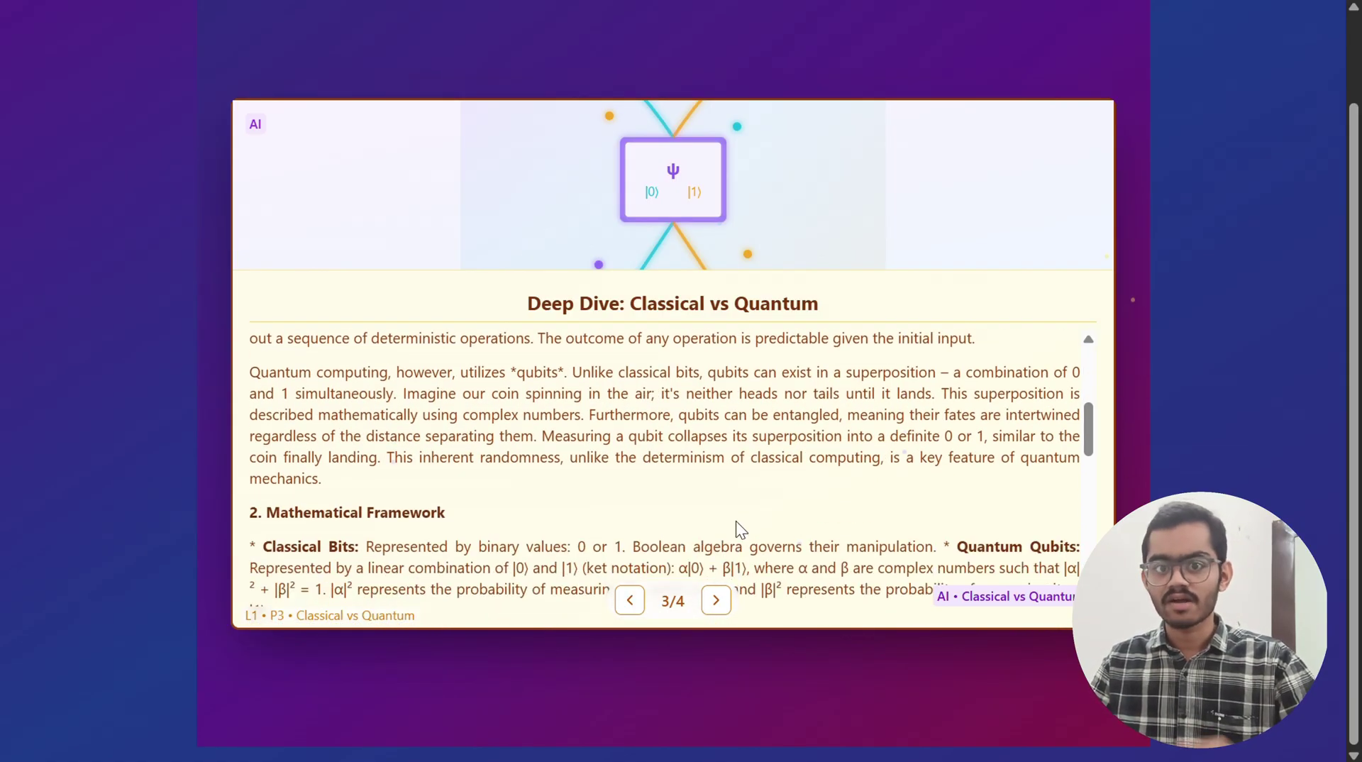
{"action": "scroll", "coordinate": [737, 523], "scroll_direction": "down", "scroll_amount": 3}
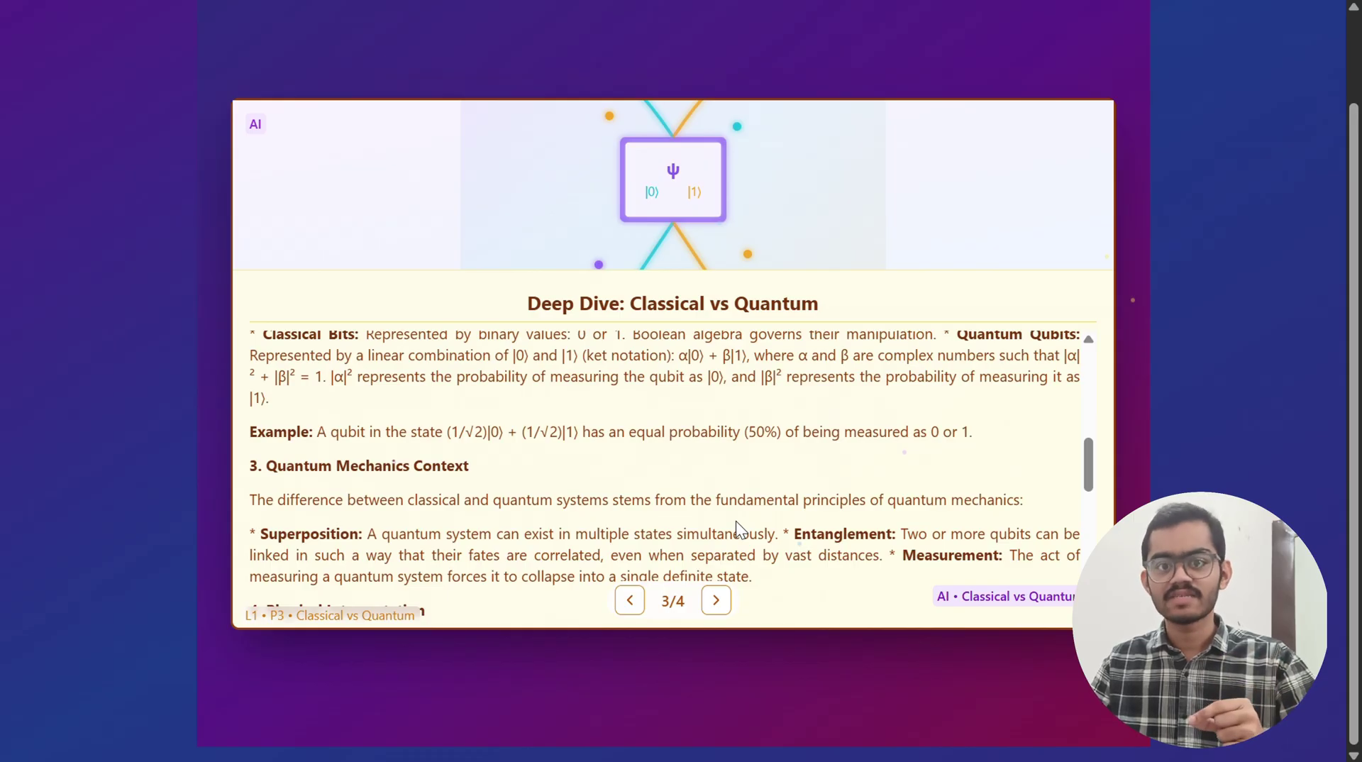
{"action": "scroll", "coordinate": [736, 521], "scroll_direction": "down", "scroll_amount": 10}
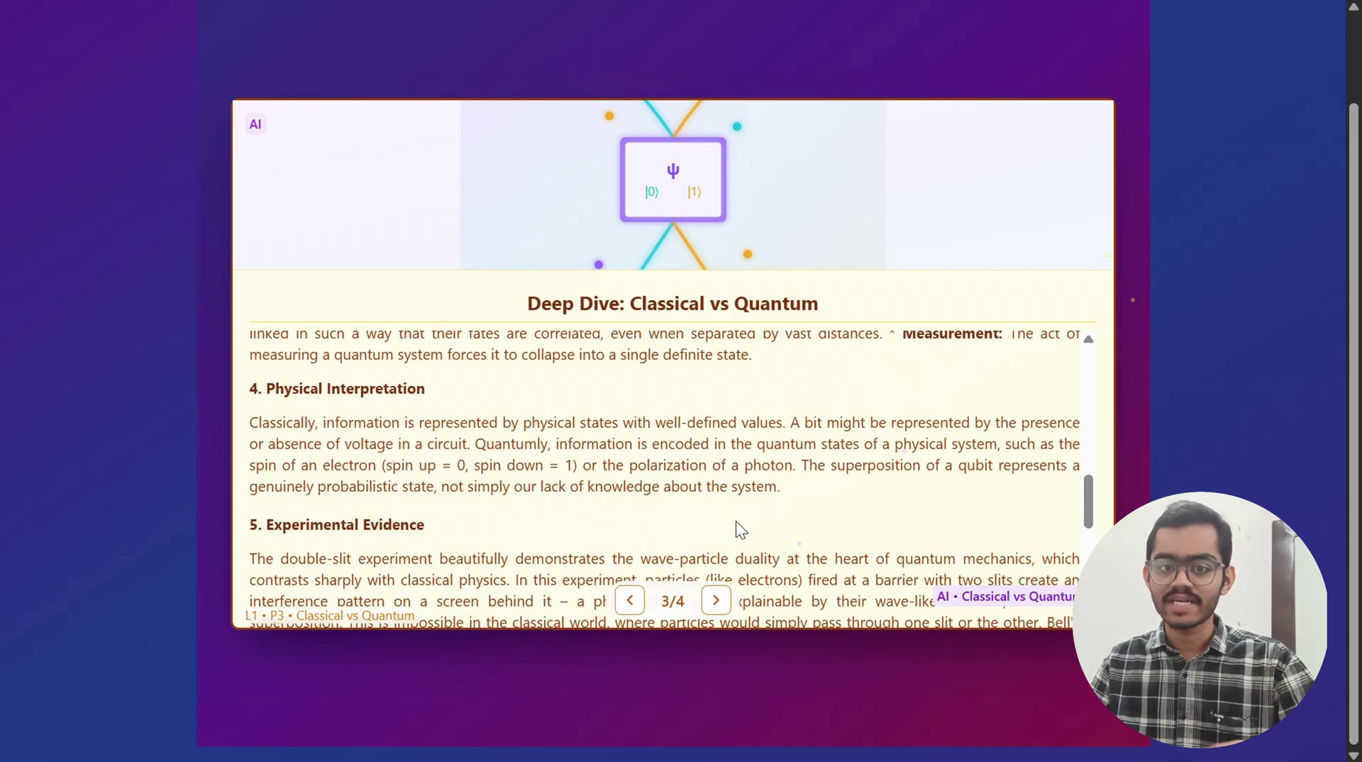
{"action": "scroll", "coordinate": [735, 530], "scroll_direction": "down", "scroll_amount": 3}
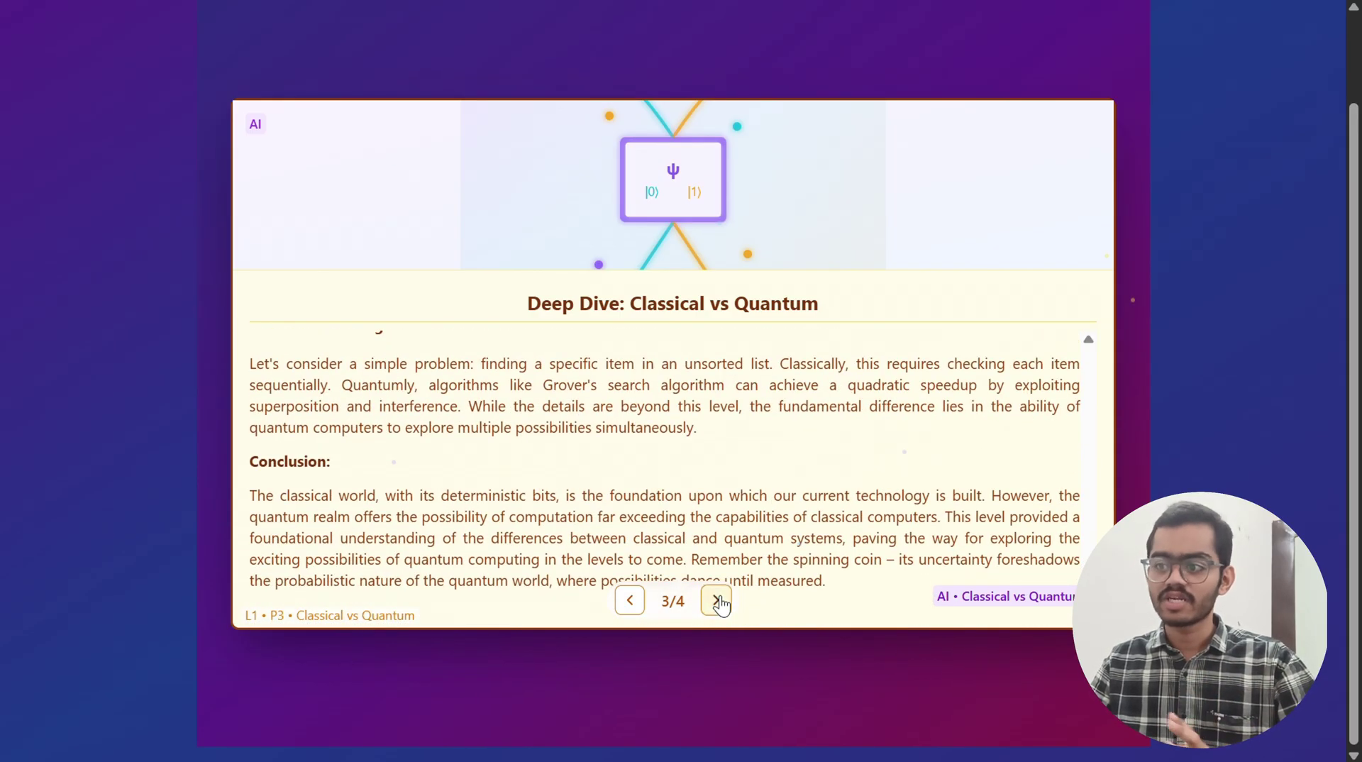
{"action": "scroll", "coordinate": [718, 603], "scroll_direction": "up", "scroll_amount": 15}
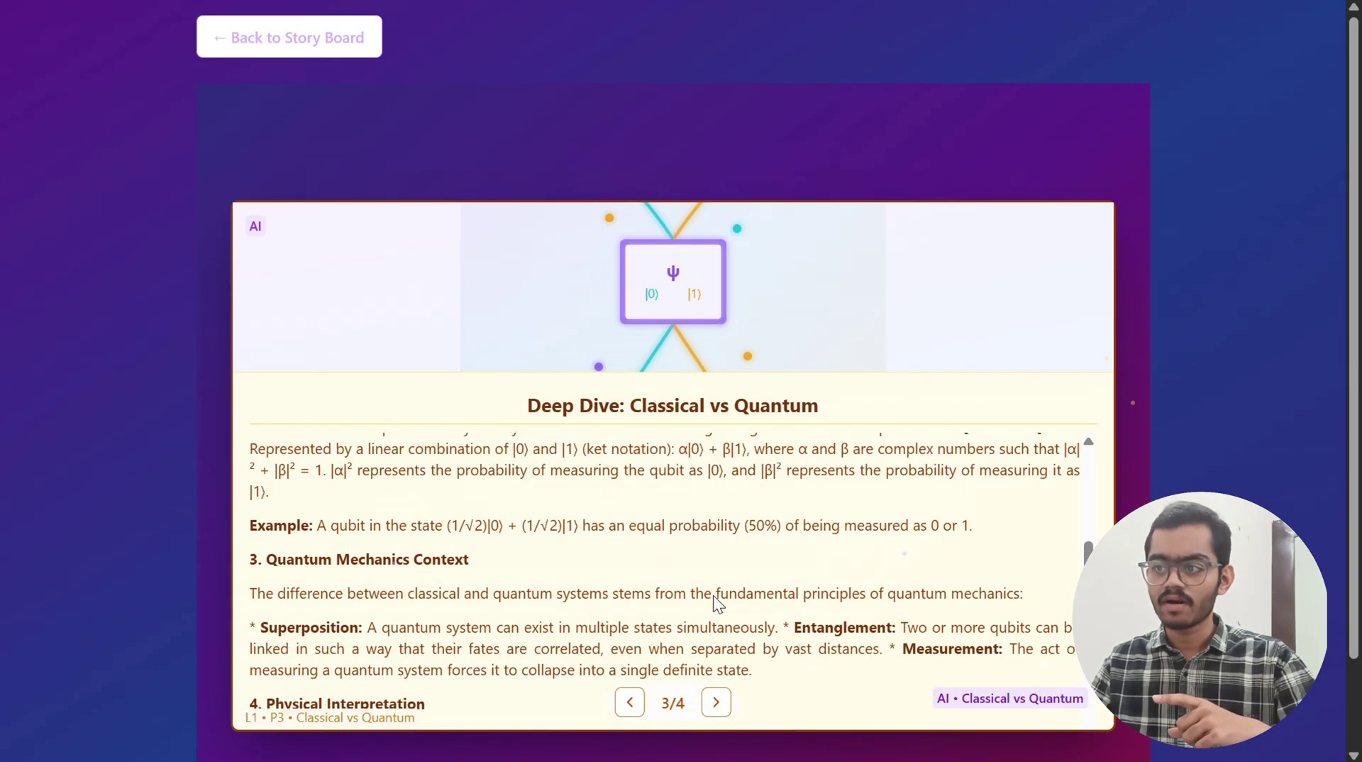
{"action": "scroll", "coordinate": [713, 595], "scroll_direction": "down", "scroll_amount": 5}
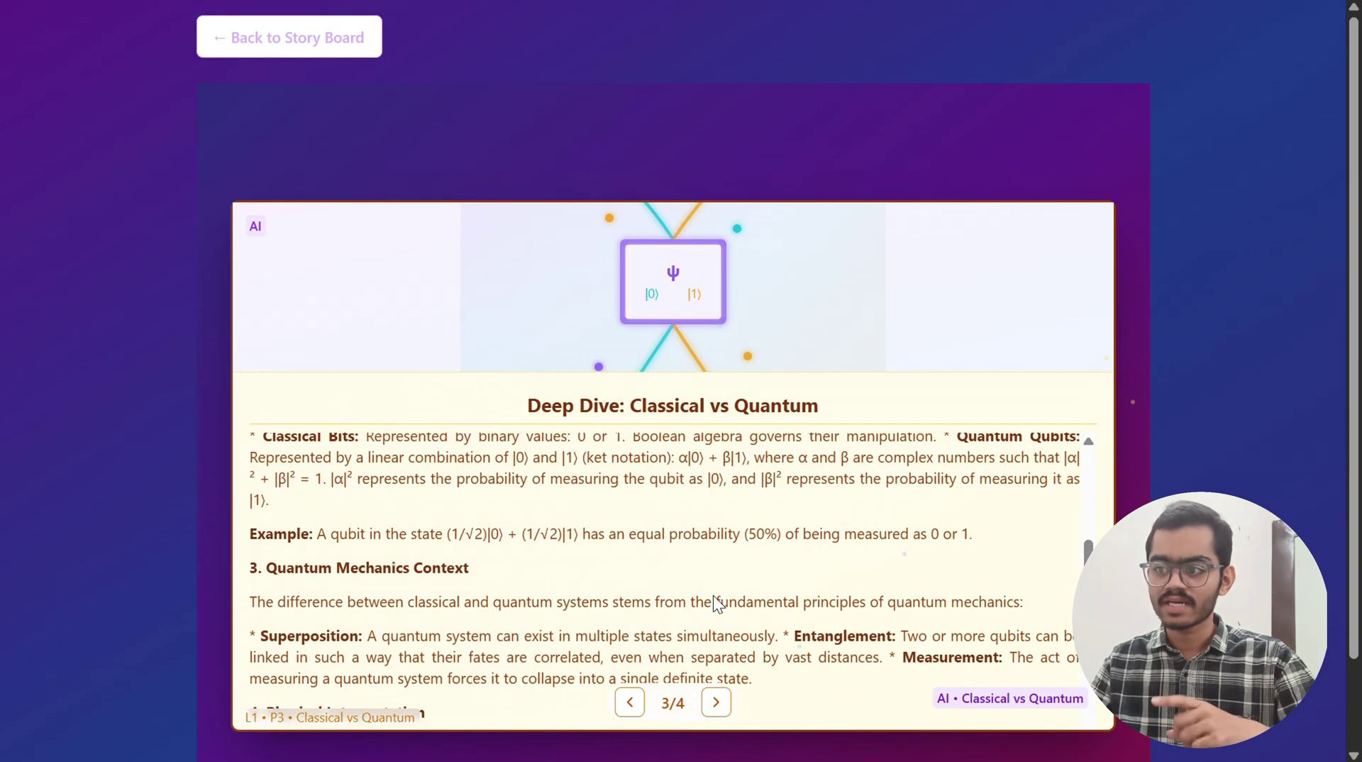
{"action": "left_click", "coordinate": [716, 702]}
{"action": "scroll", "coordinate": [819, 488], "scroll_direction": "down", "scroll_amount": 2}
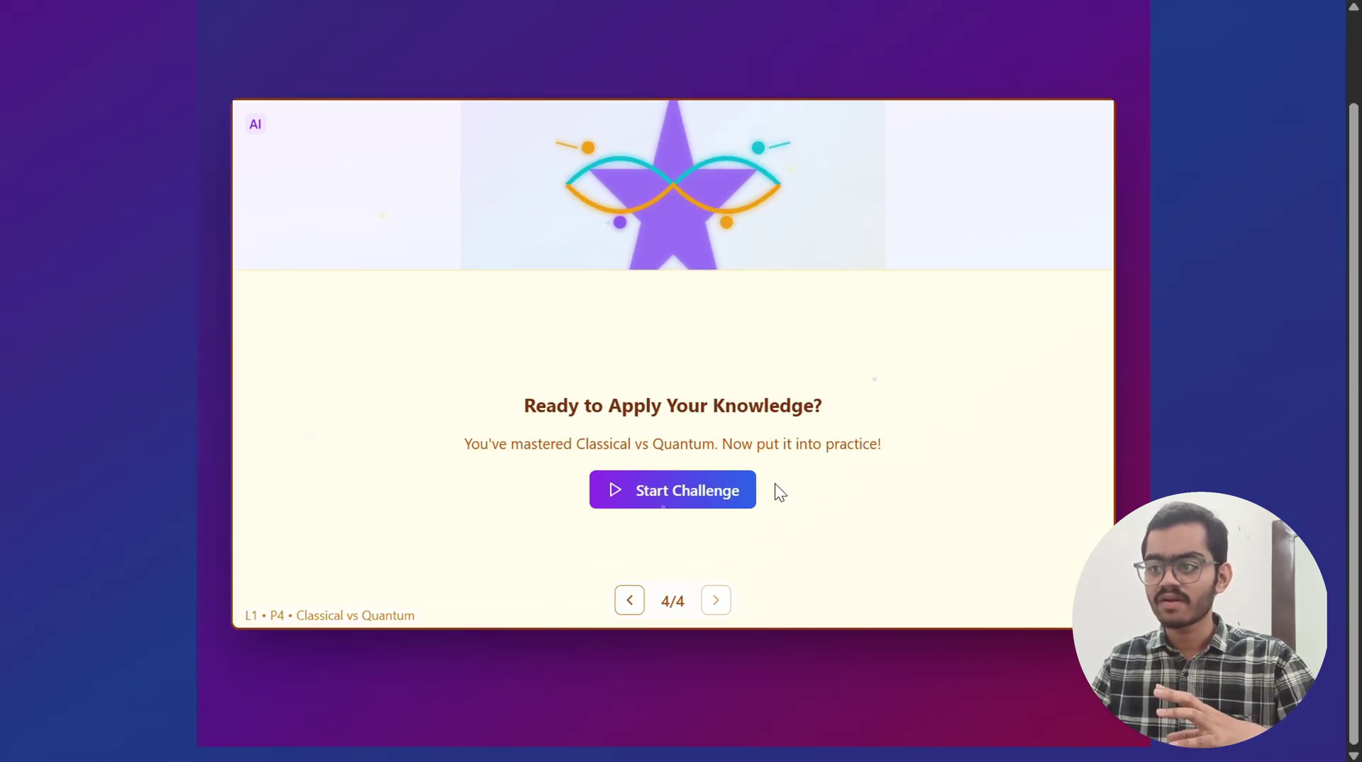
Start the Level 1 quiz and submit answer B for question 1
{"action": "left_click", "coordinate": [713, 488]}
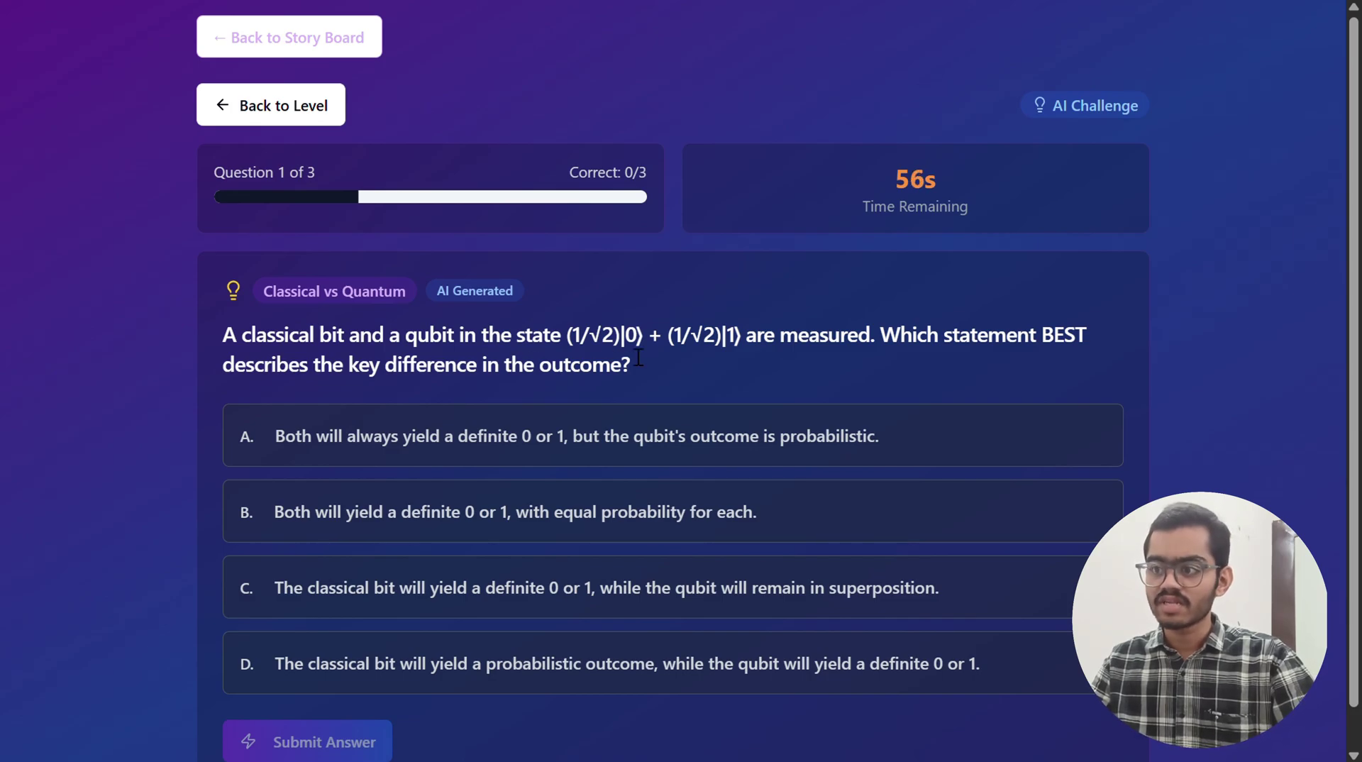
{"action": "left_click", "coordinate": [667, 507]}
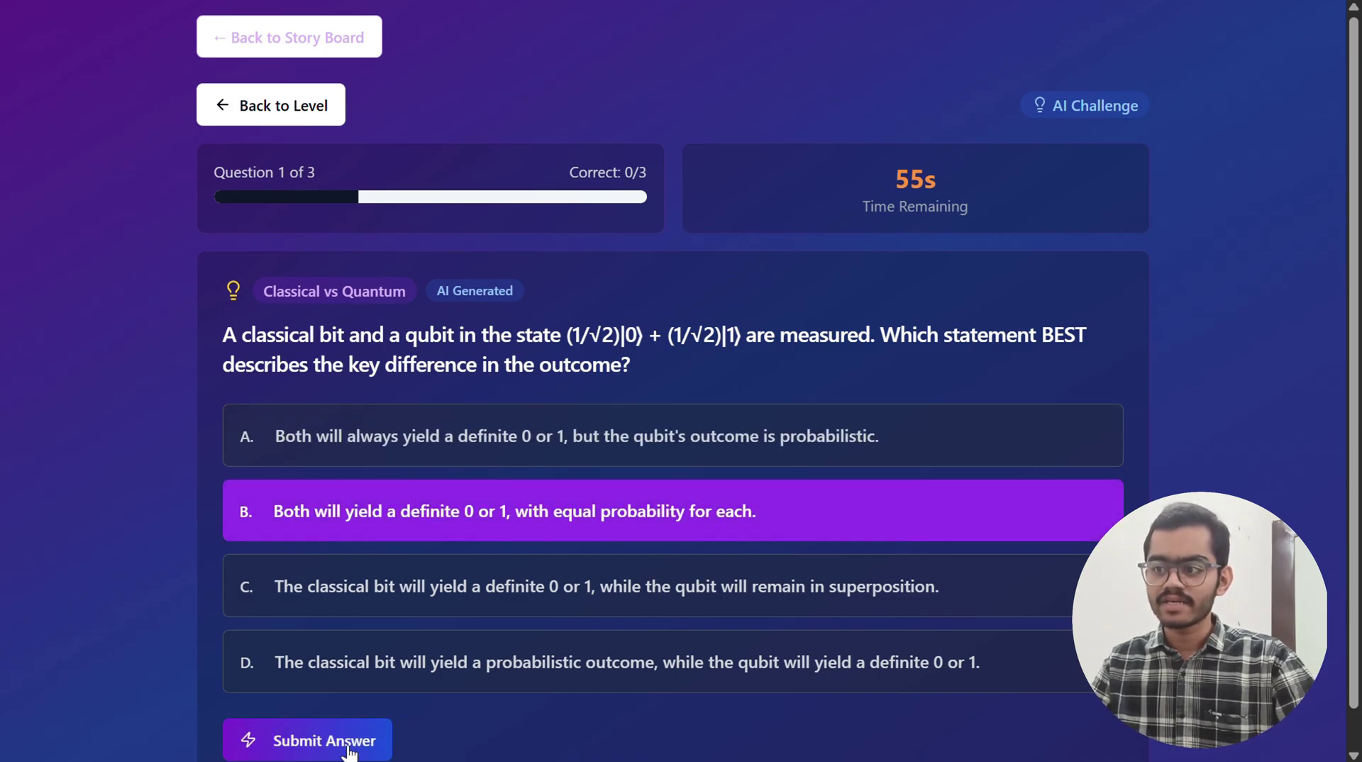
{"action": "left_click", "coordinate": [284, 743]}
{"action": "scroll", "coordinate": [495, 630], "scroll_direction": "down", "scroll_amount": 3}
{"action": "left_click", "coordinate": [243, 713]}
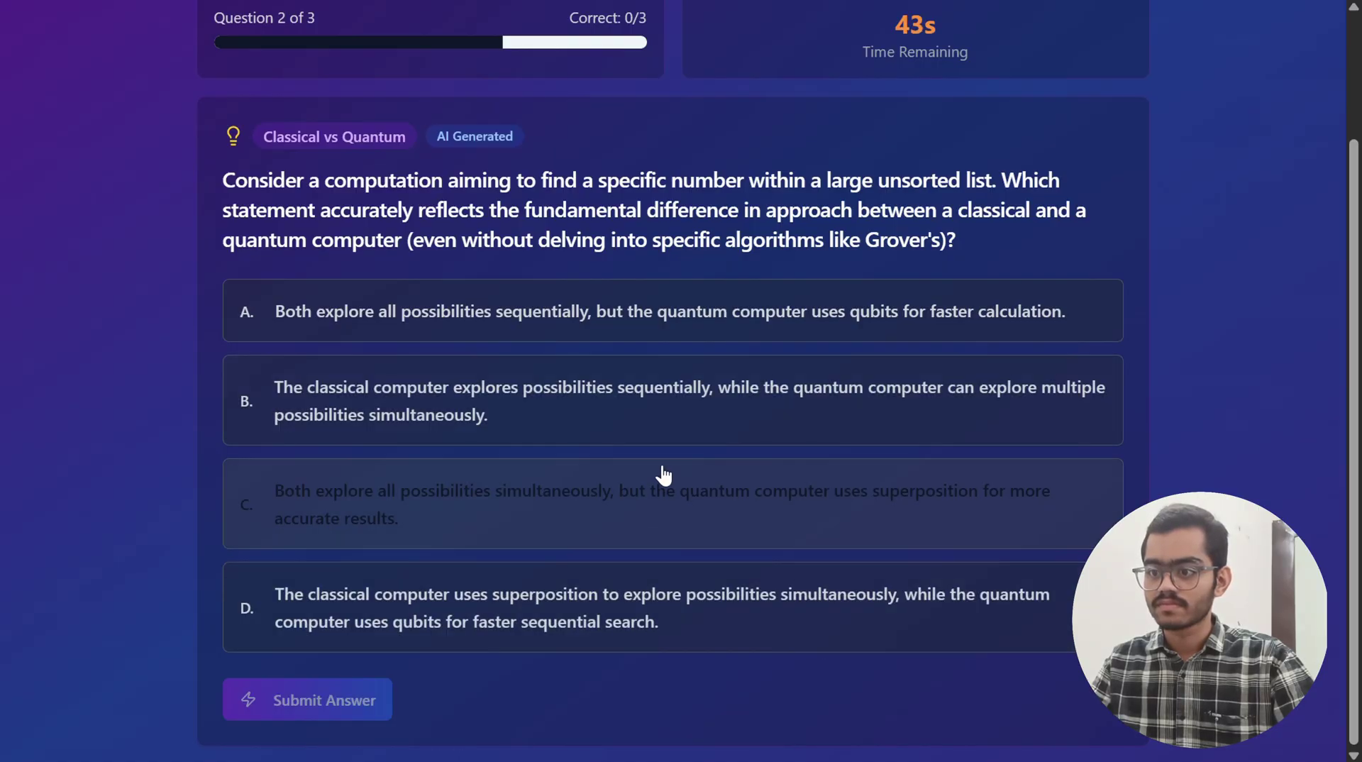
Submit answer B for question 2 and move on to question 3
{"action": "left_click", "coordinate": [663, 432]}
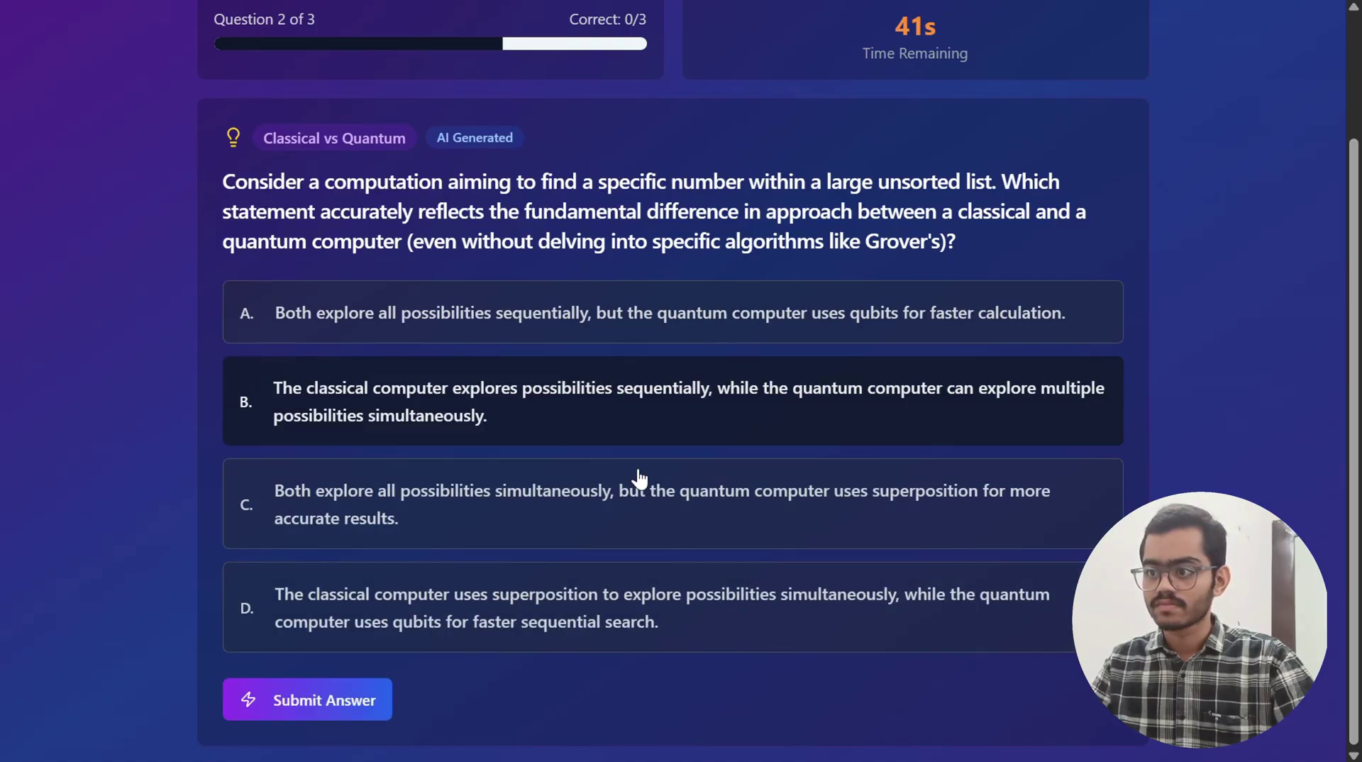
{"action": "left_click", "coordinate": [384, 699]}
{"action": "scroll", "coordinate": [380, 699], "scroll_direction": "down", "scroll_amount": 2}
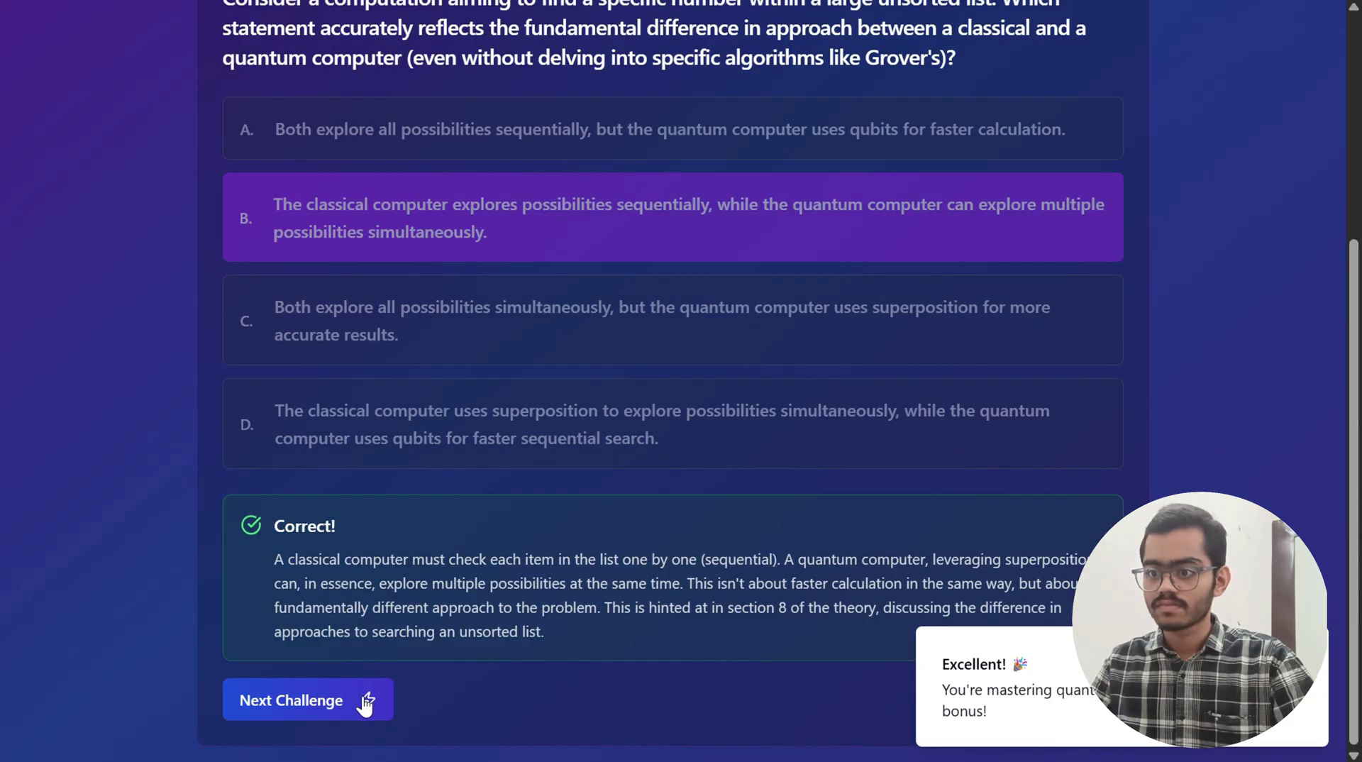
{"action": "left_click", "coordinate": [367, 702]}
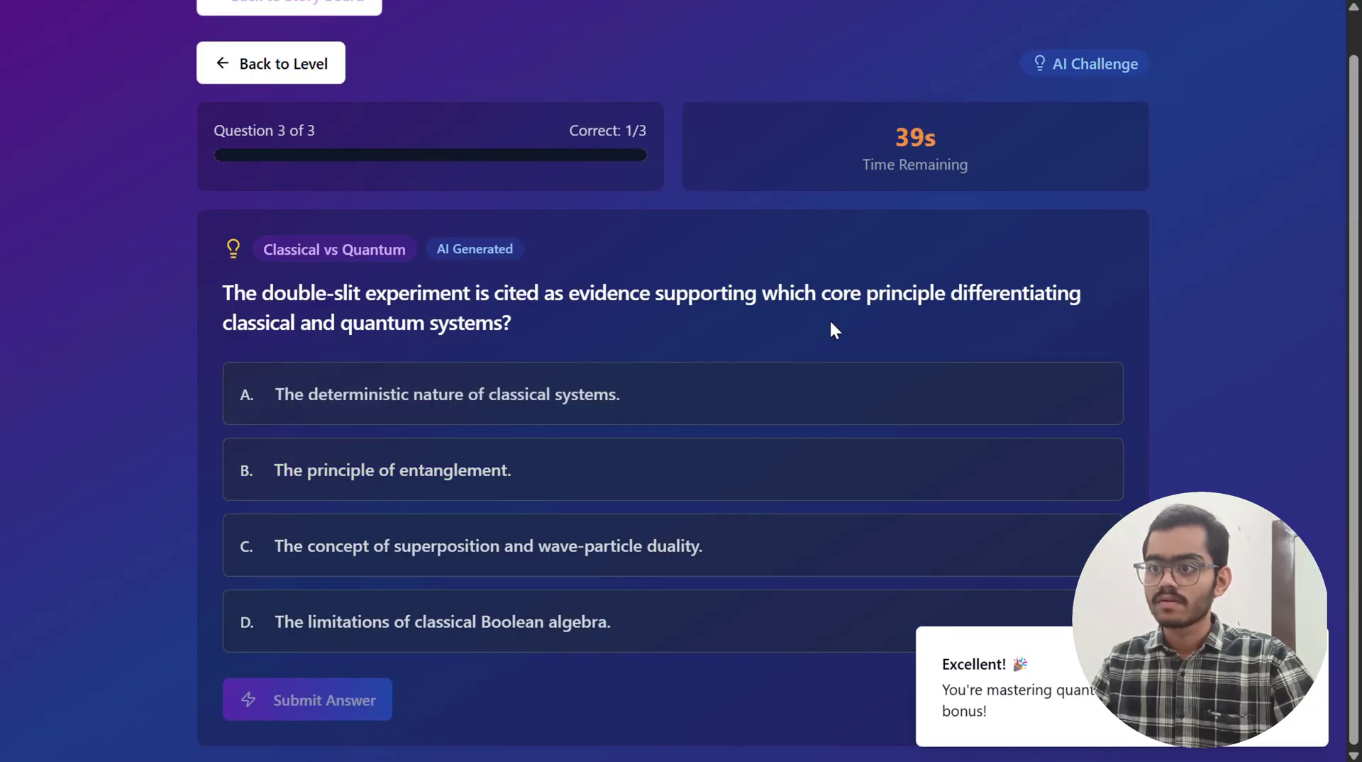
Submit answer C on the double-slit question and complete Level 1 with 2 stars
{"action": "left_click", "coordinate": [741, 552]}
{"action": "left_click", "coordinate": [334, 711]}
{"action": "scroll", "coordinate": [411, 642], "scroll_direction": "down", "scroll_amount": 3}
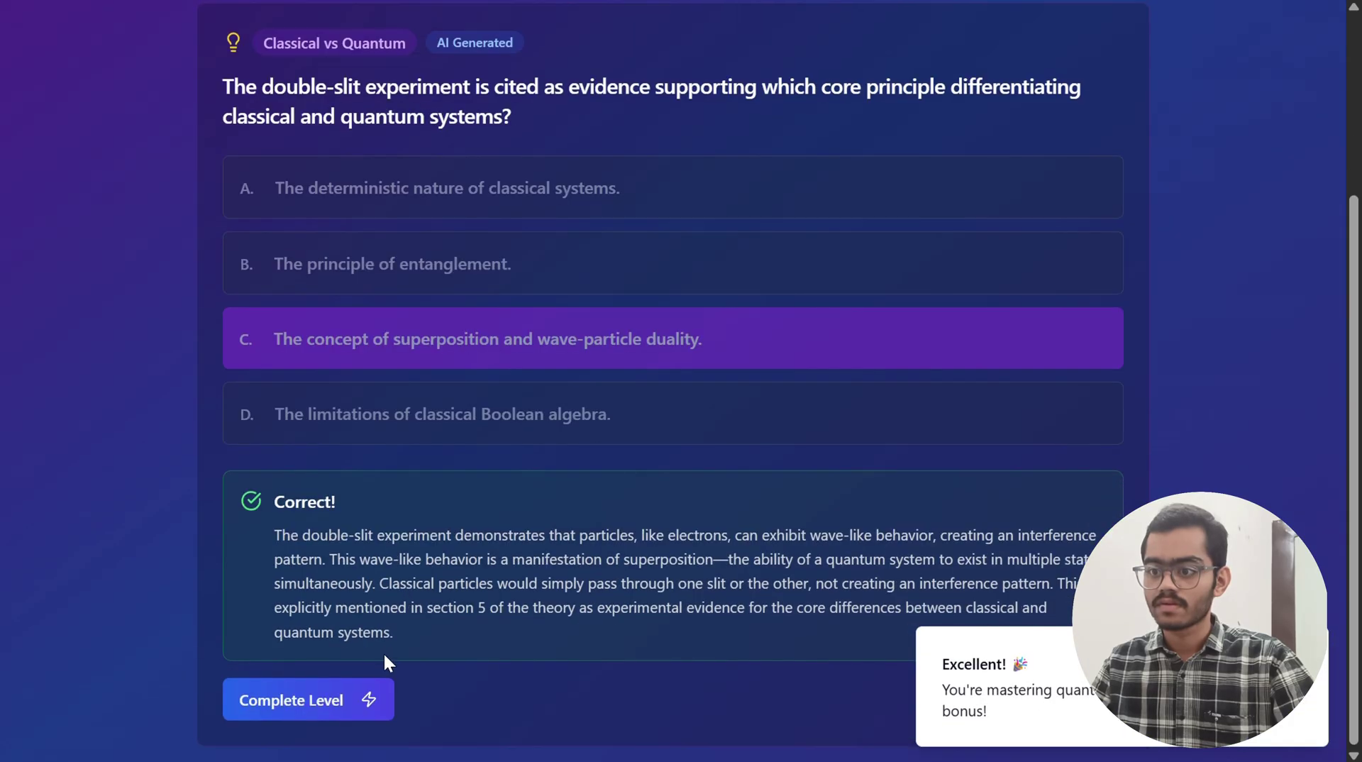
{"action": "left_click", "coordinate": [369, 699]}
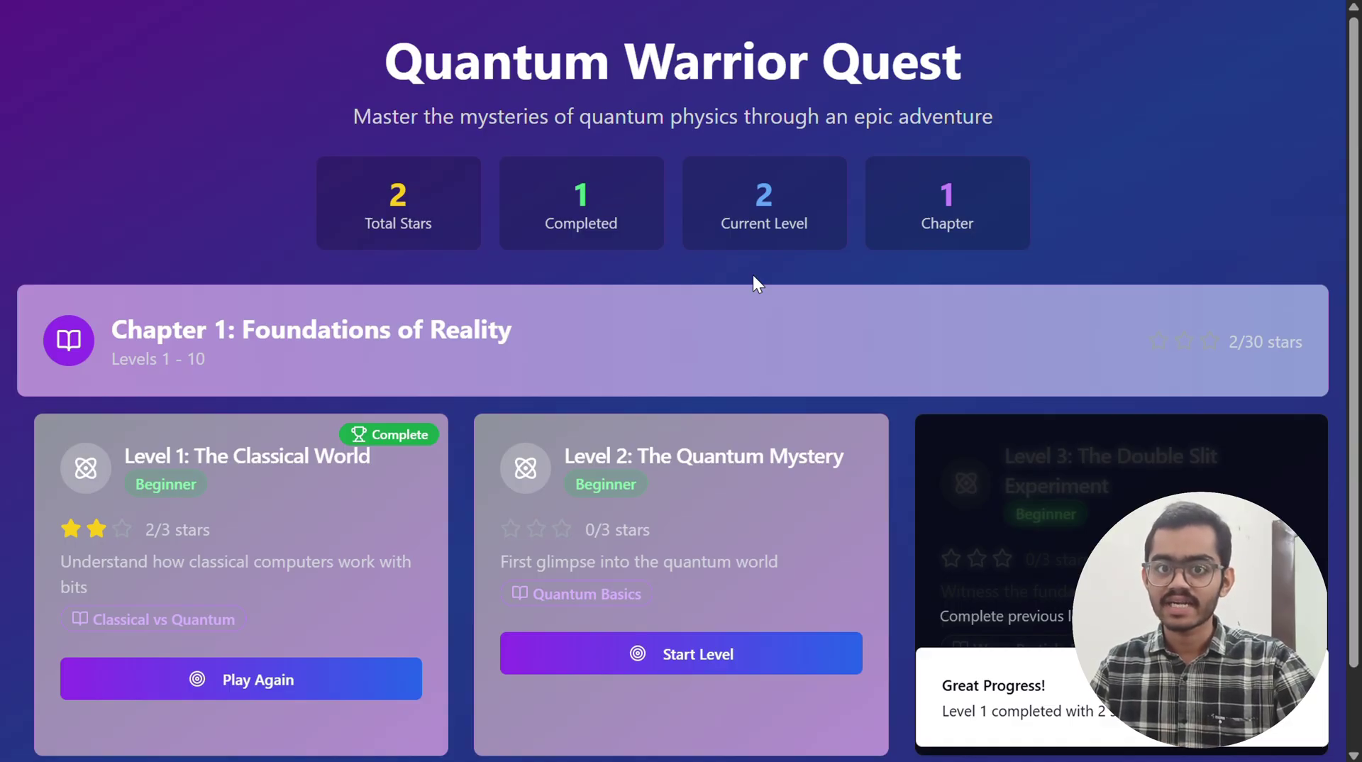
{"action": "scroll", "coordinate": [735, 283], "scroll_direction": "down", "scroll_amount": 1}
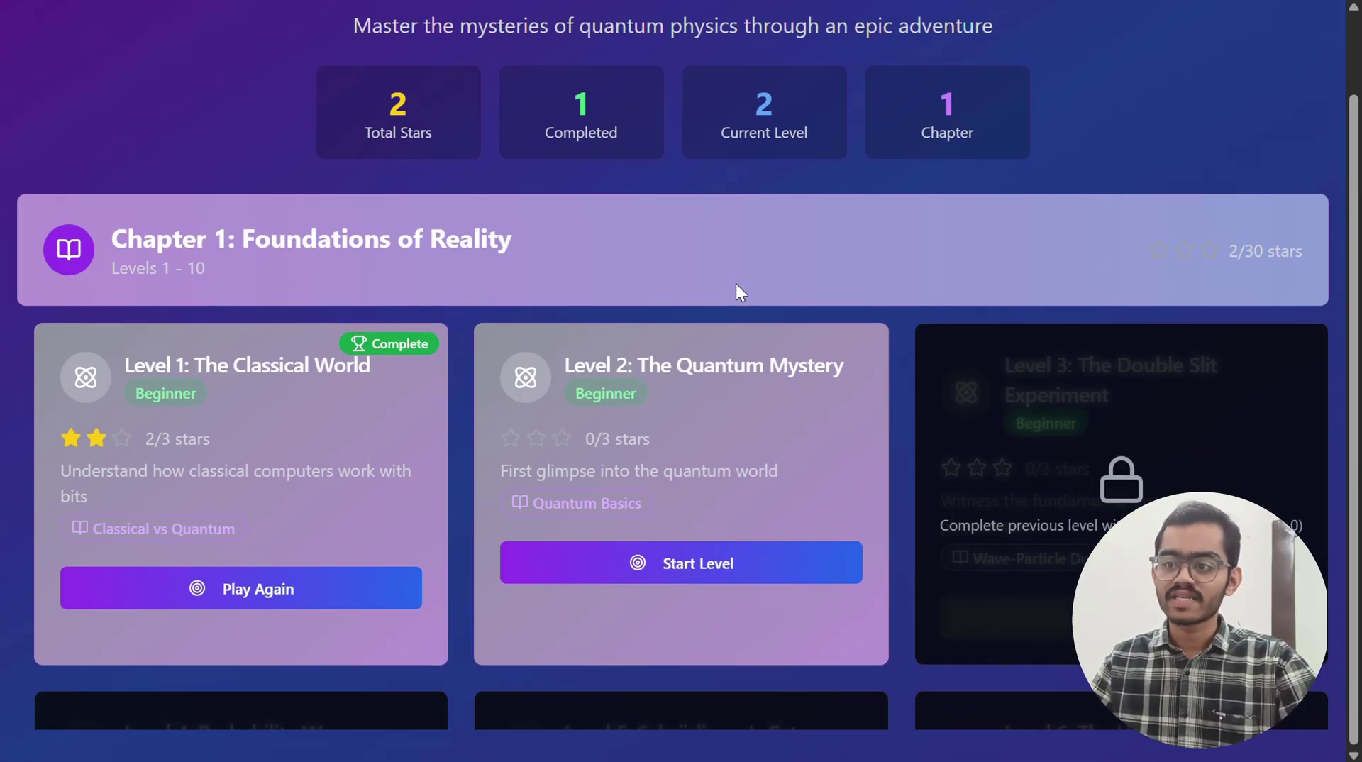